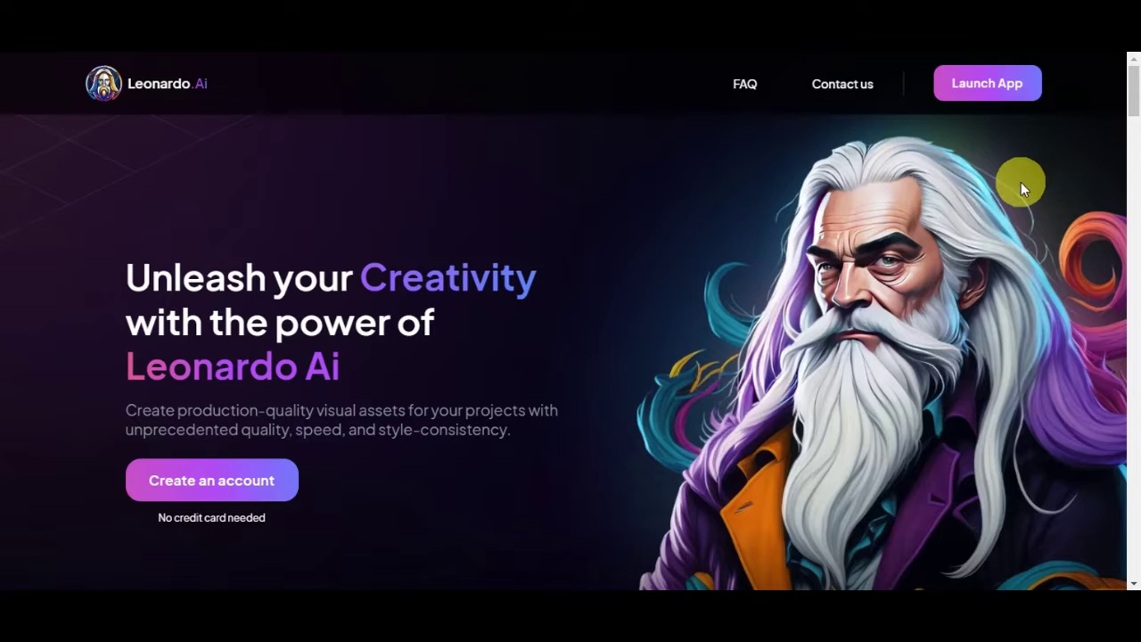
Step: Scroll down the homepage to the Fine-tuned Models cards like DreamShaper v7 and Absolute Reality v1.6
scroll(1022, 192, down, 3)
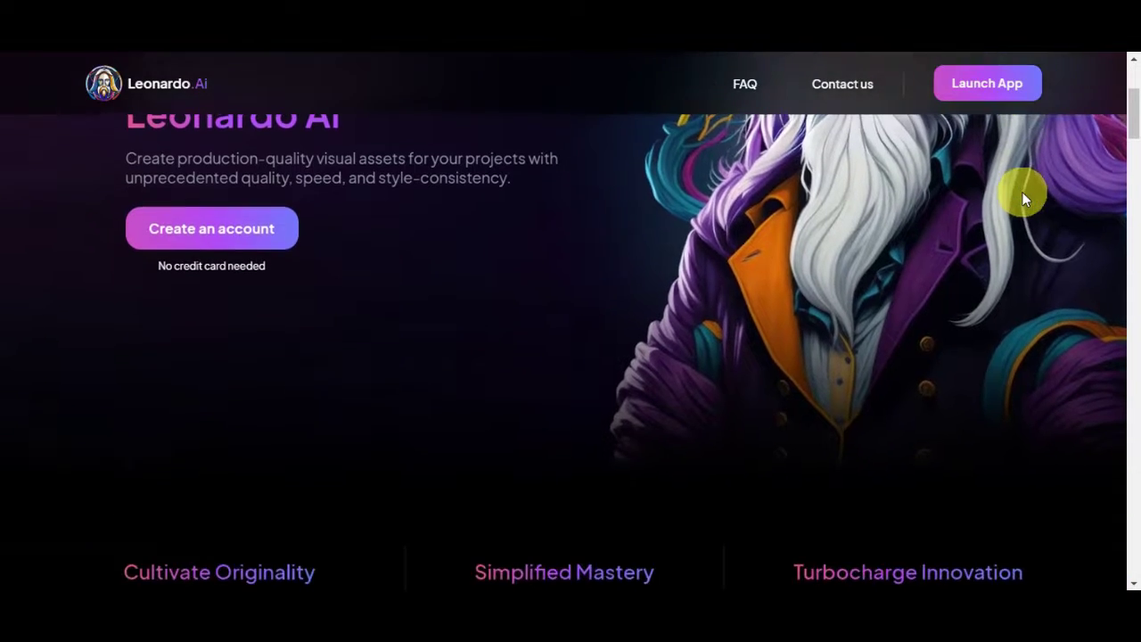
scroll(1021, 192, down, 3)
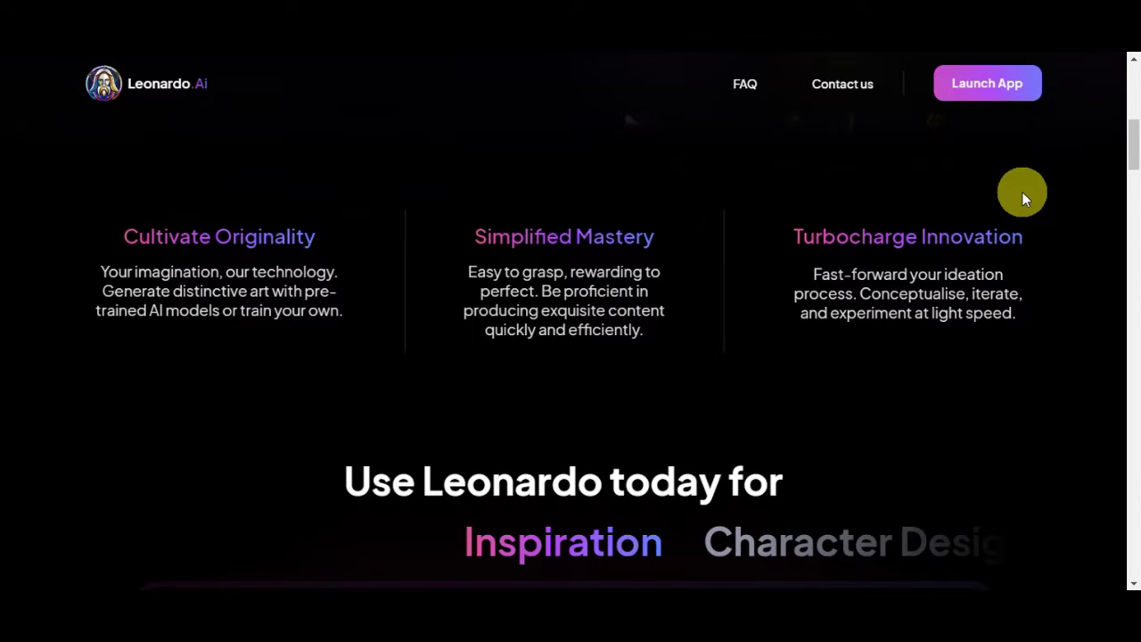
scroll(1022, 192, down, 3)
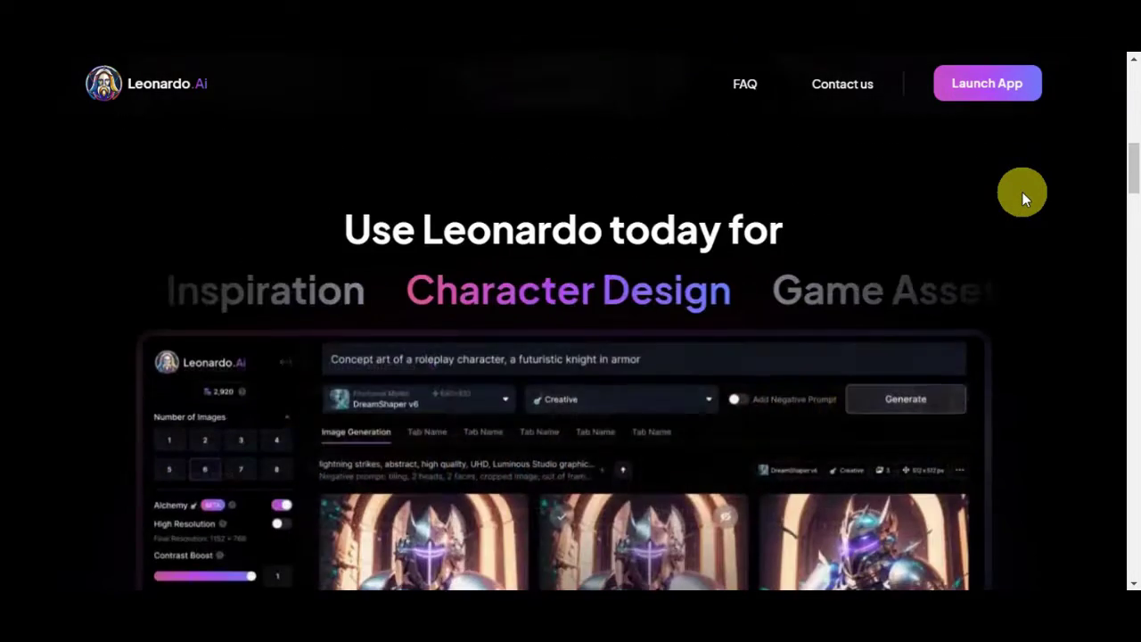
scroll(1022, 191, down, 1)
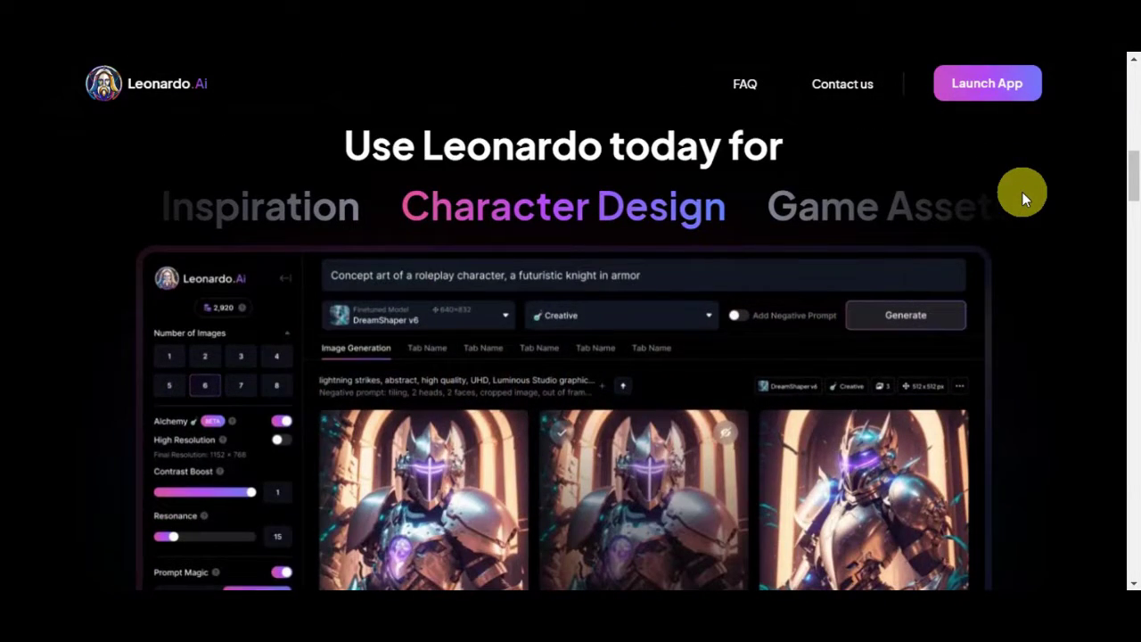
scroll(1022, 191, down, 1)
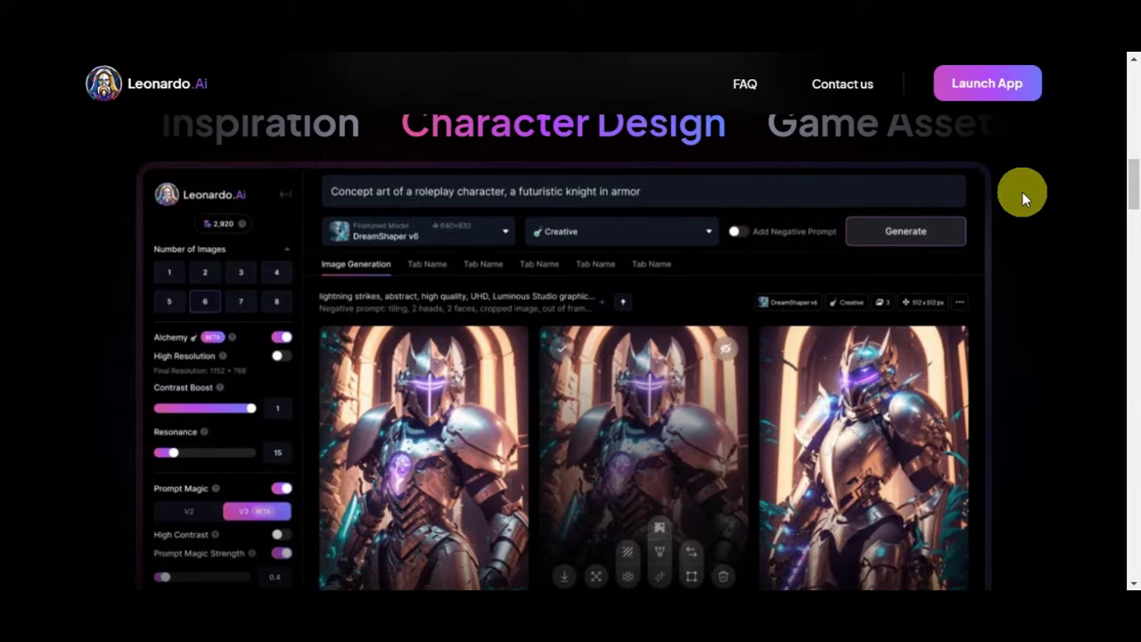
scroll(1021, 192, down, 1)
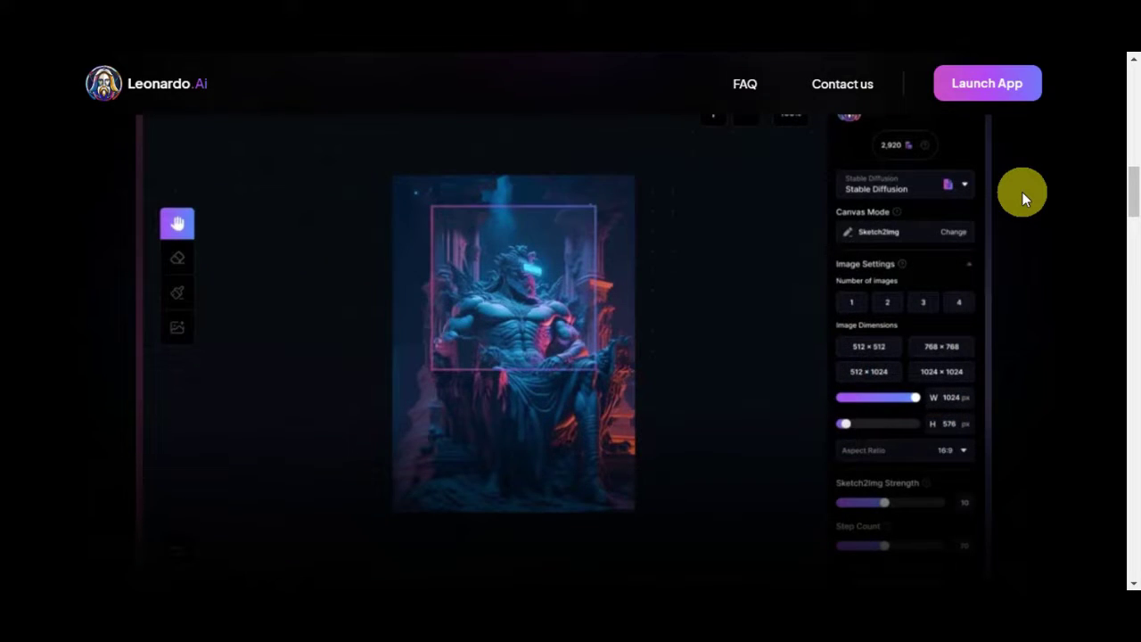
scroll(1022, 192, down, 3)
scroll(1021, 192, down, 2)
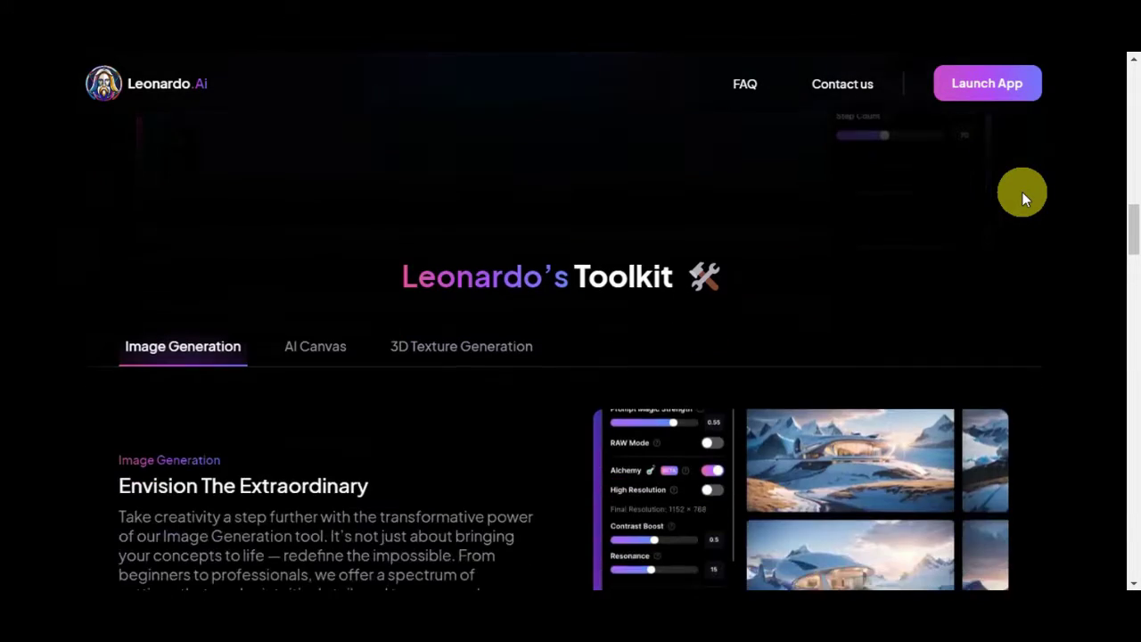
scroll(1022, 192, down, 3)
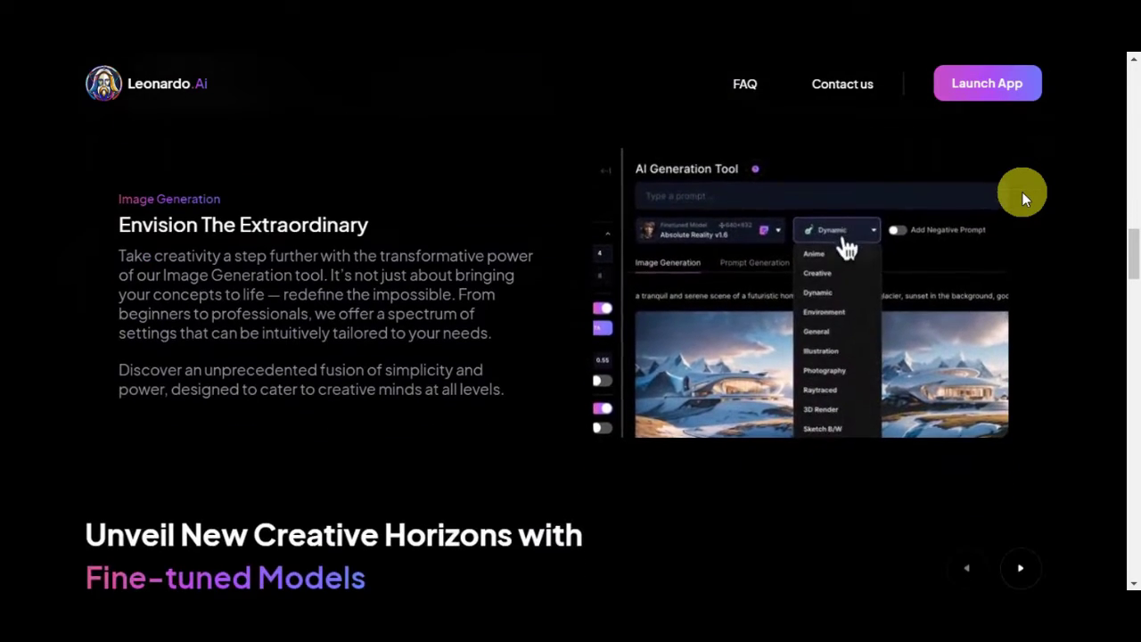
scroll(1022, 192, down, 1)
Step: Browse down through the first set of Platform Gallery images
scroll(1022, 191, down, 2)
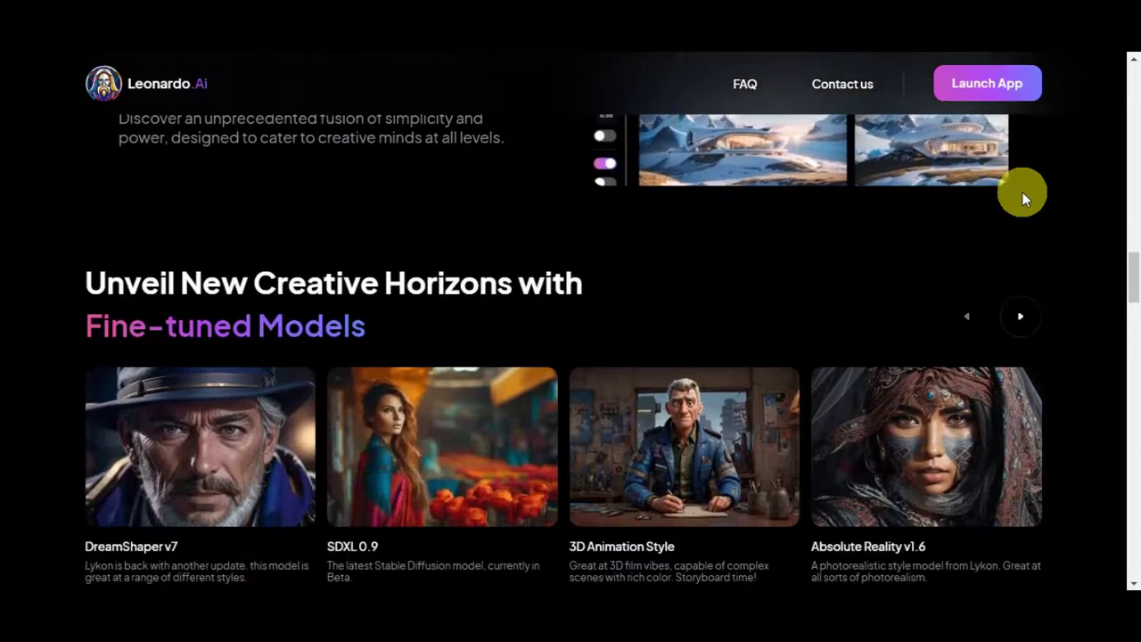
scroll(1021, 192, down, 1)
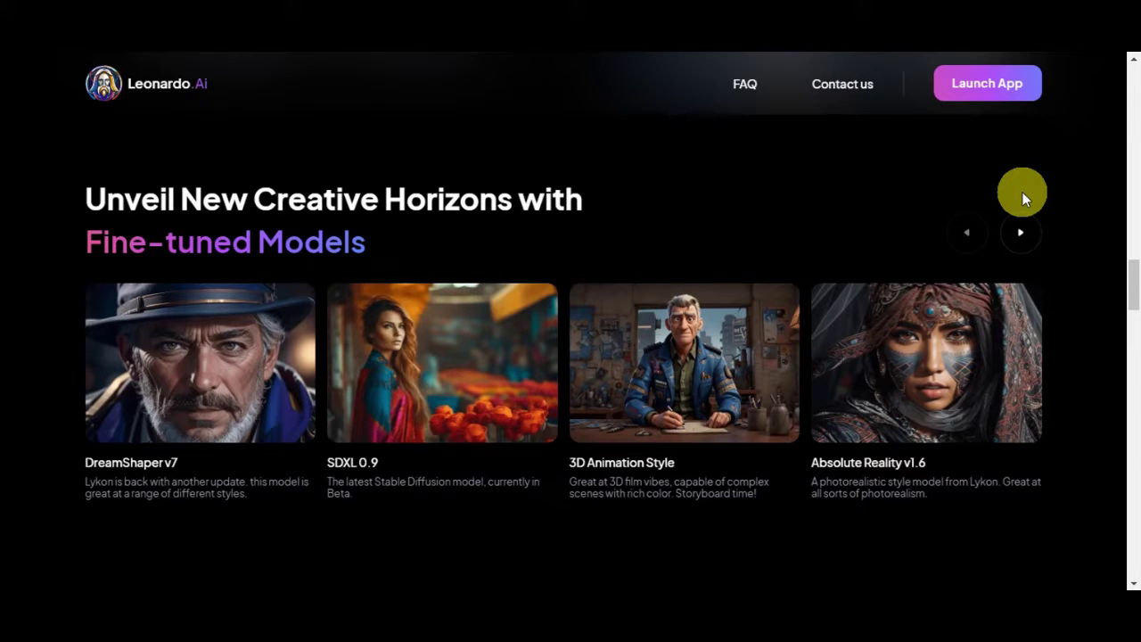
scroll(1022, 192, down, 4)
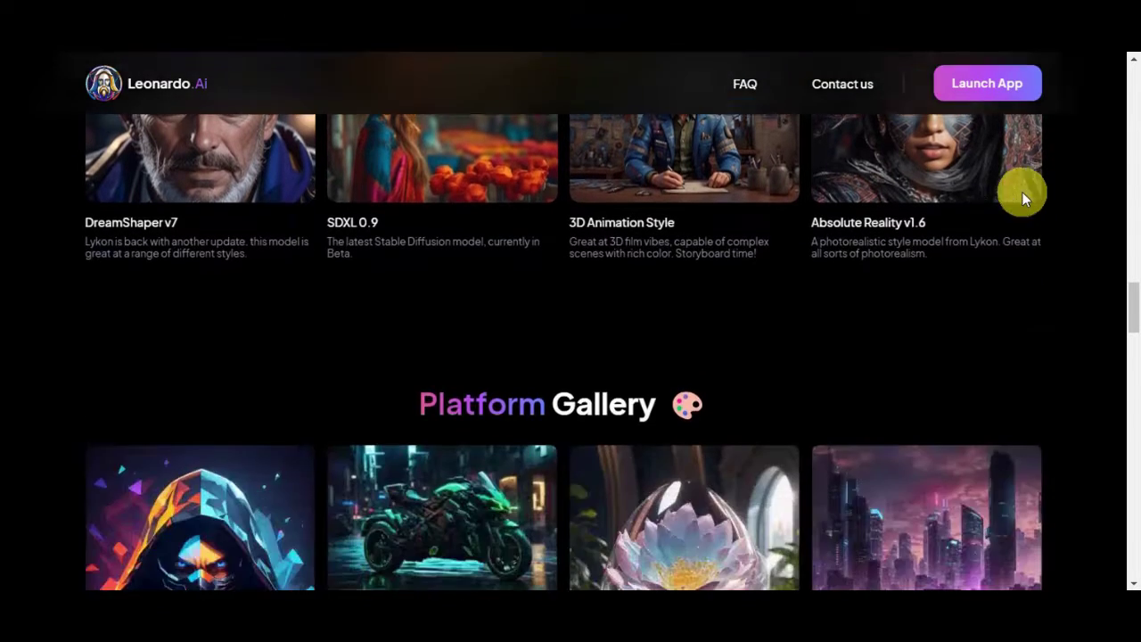
scroll(1022, 191, down, 2)
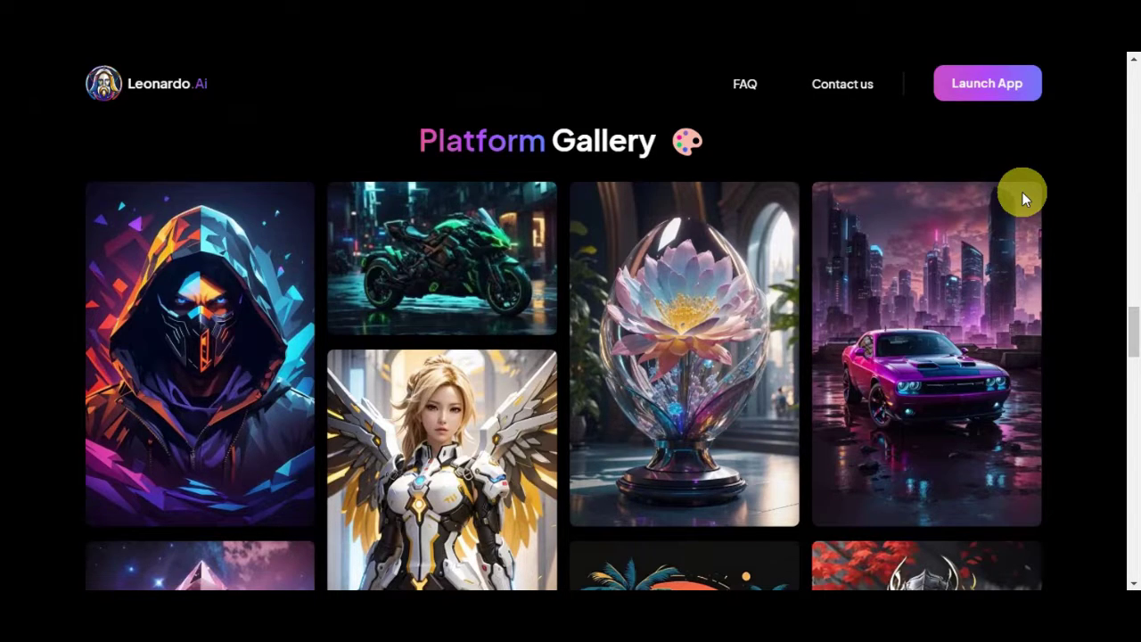
scroll(1022, 191, down, 3)
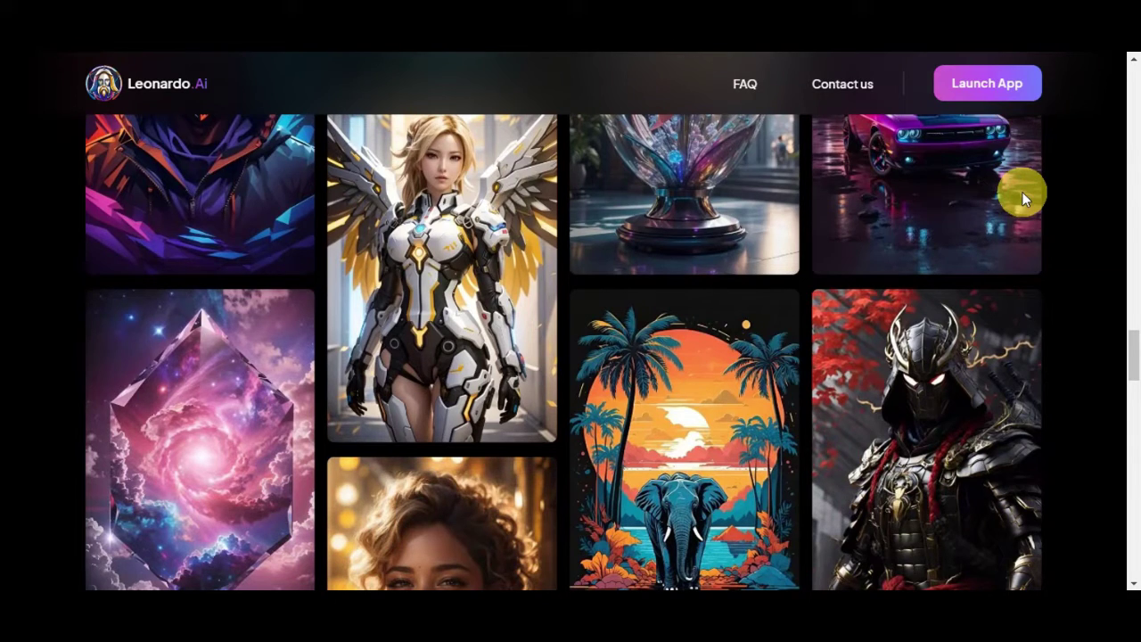
scroll(1022, 192, down, 2)
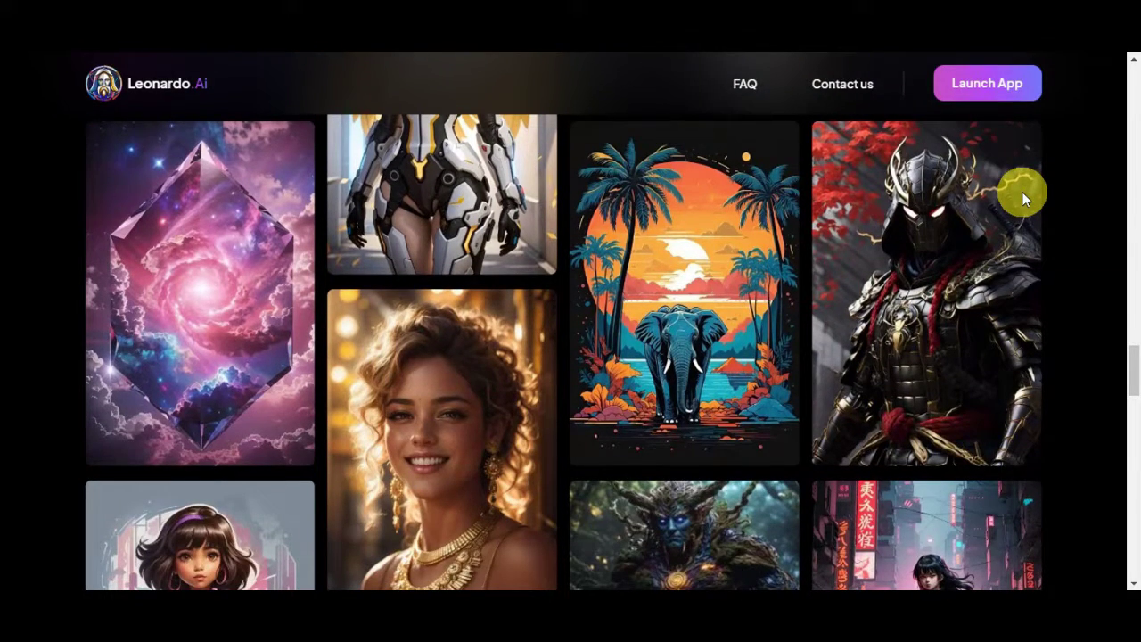
scroll(1022, 192, down, 1)
scroll(1022, 191, down, 2)
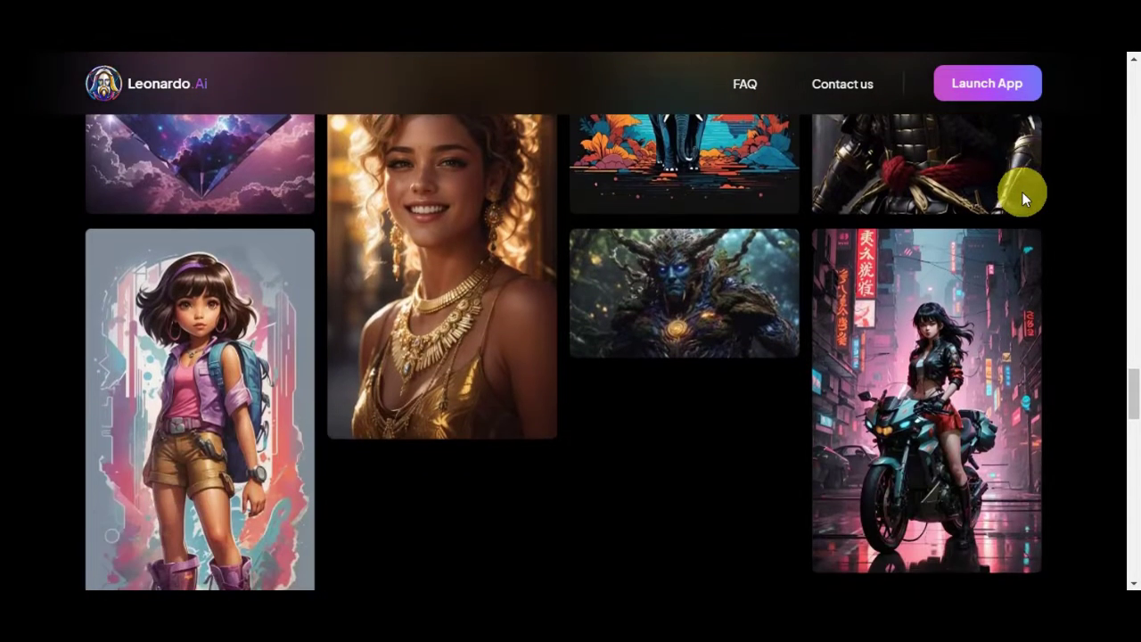
scroll(1022, 192, down, 1)
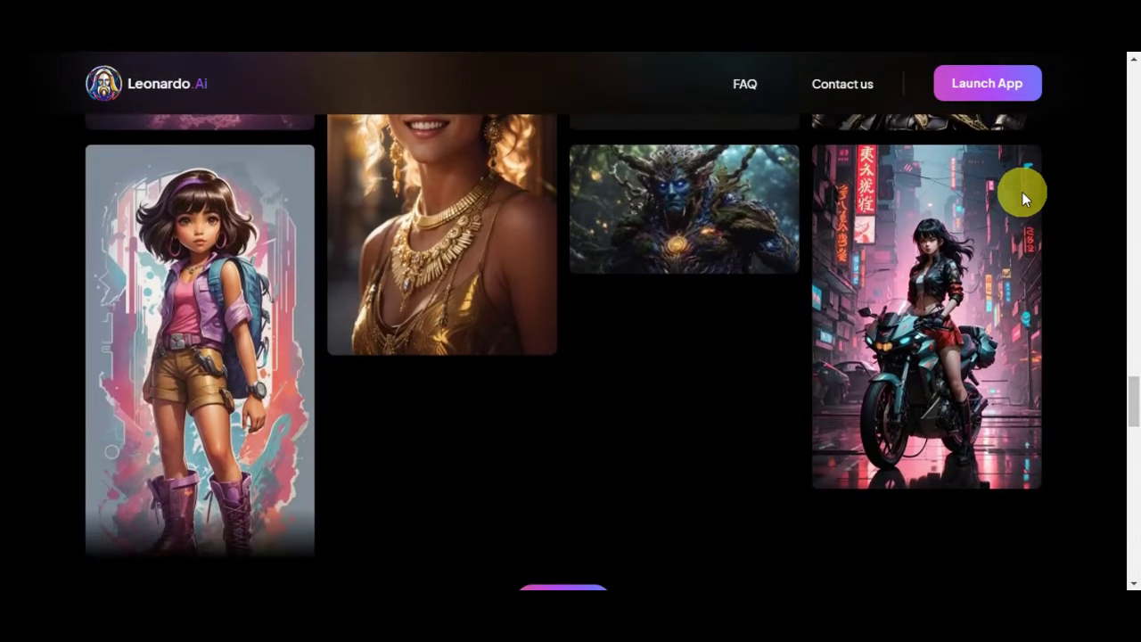
scroll(1022, 192, down, 2)
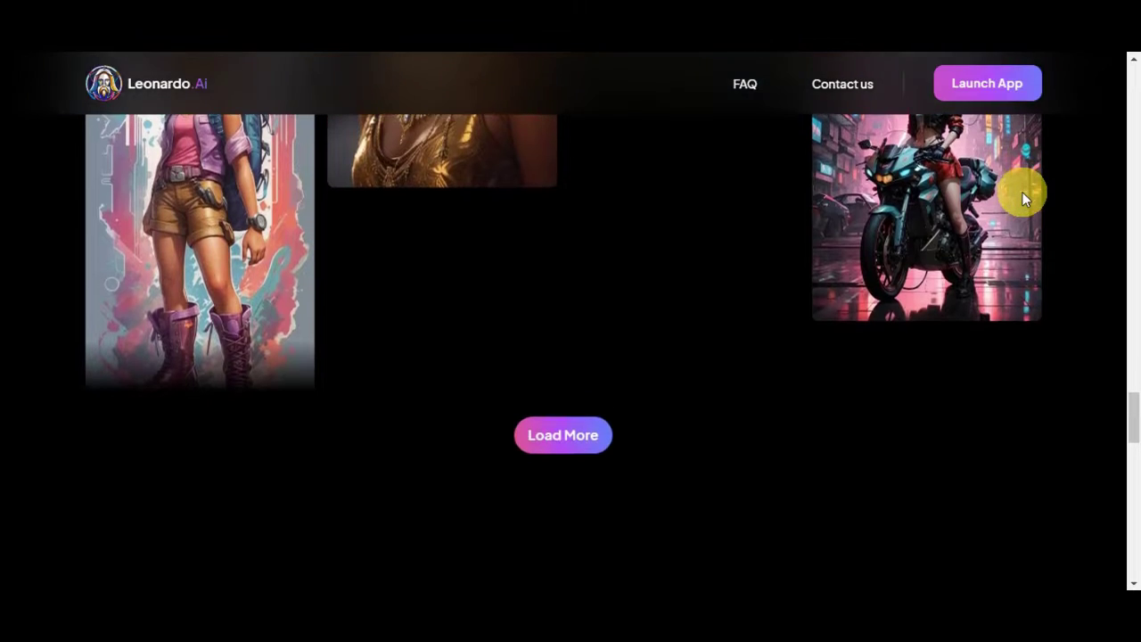
Step: Load more gallery images and browse through the new batch
click(553, 436)
scroll(983, 303, up, 1)
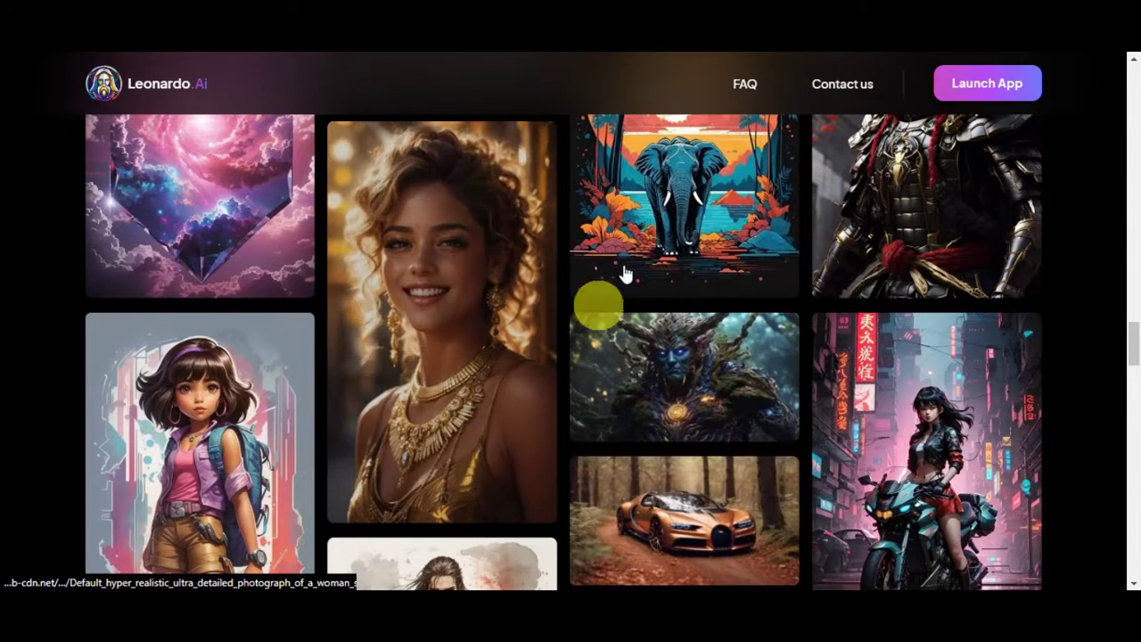
scroll(972, 401, down, 2)
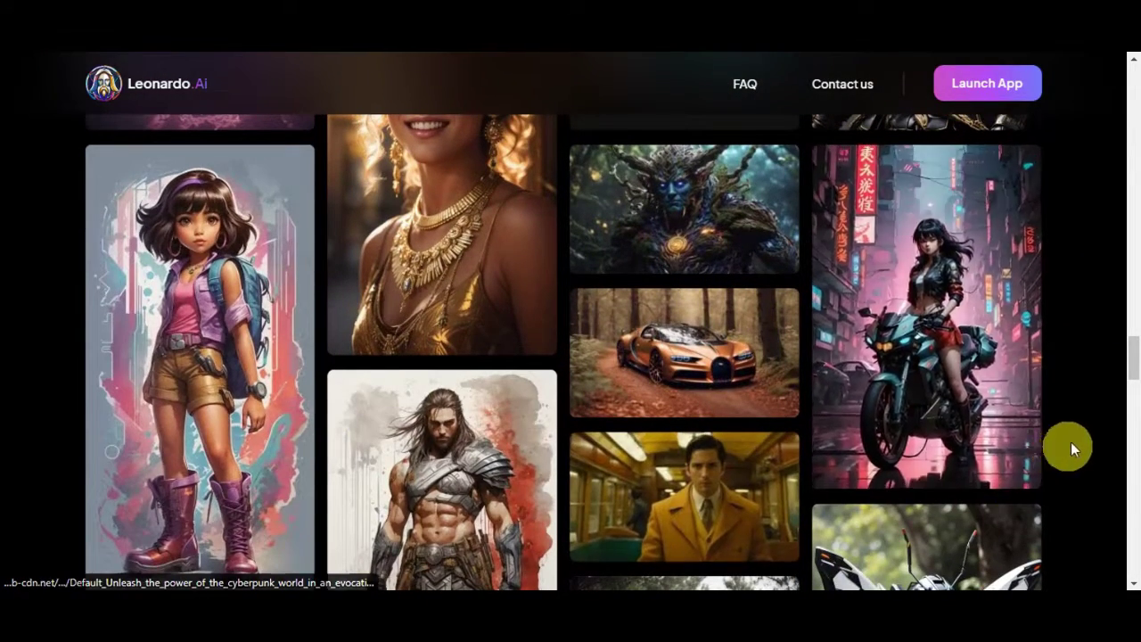
scroll(1045, 371, down, 5)
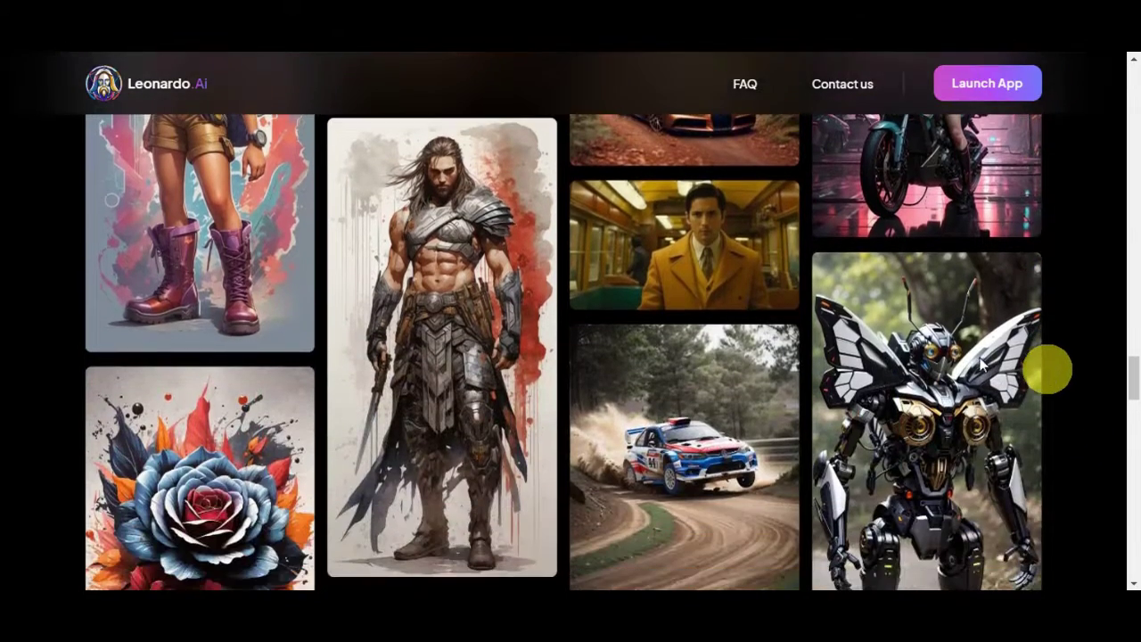
scroll(895, 402, down, 2)
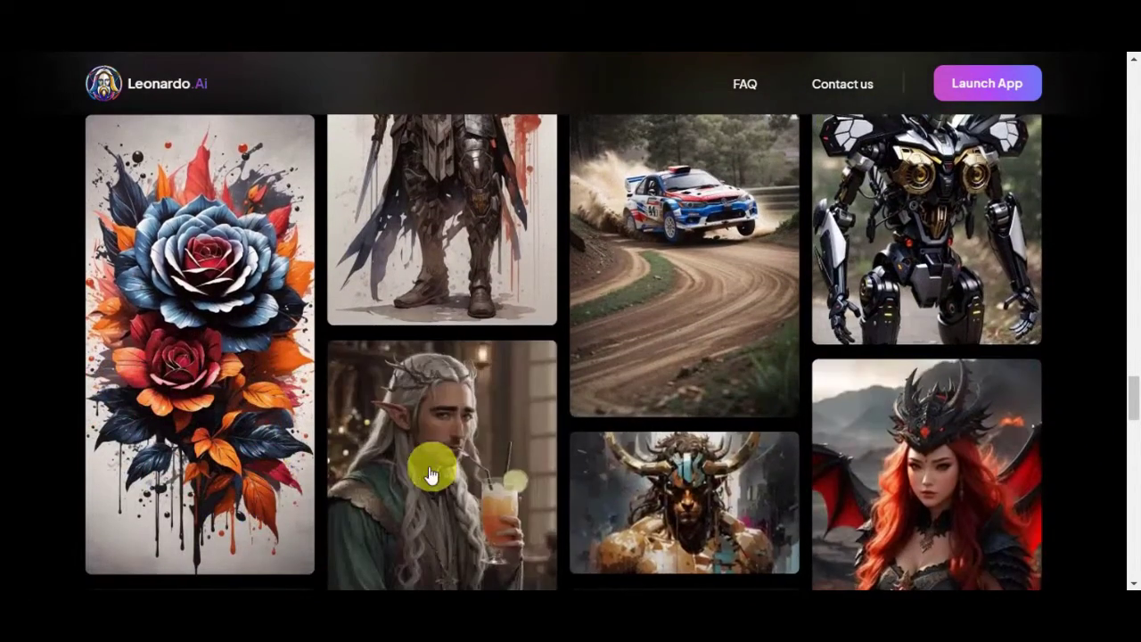
scroll(420, 466, down, 4)
Step: Return to the top of the landing page's hero banner
scroll(786, 415, up, 15)
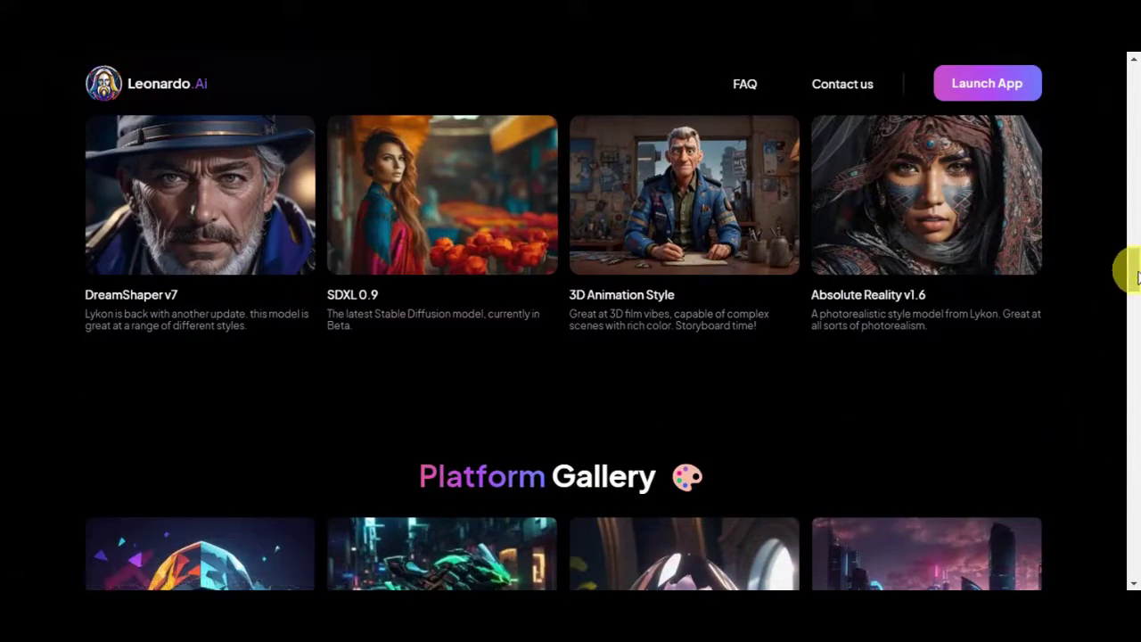
drag(1130, 267, 1132, 61)
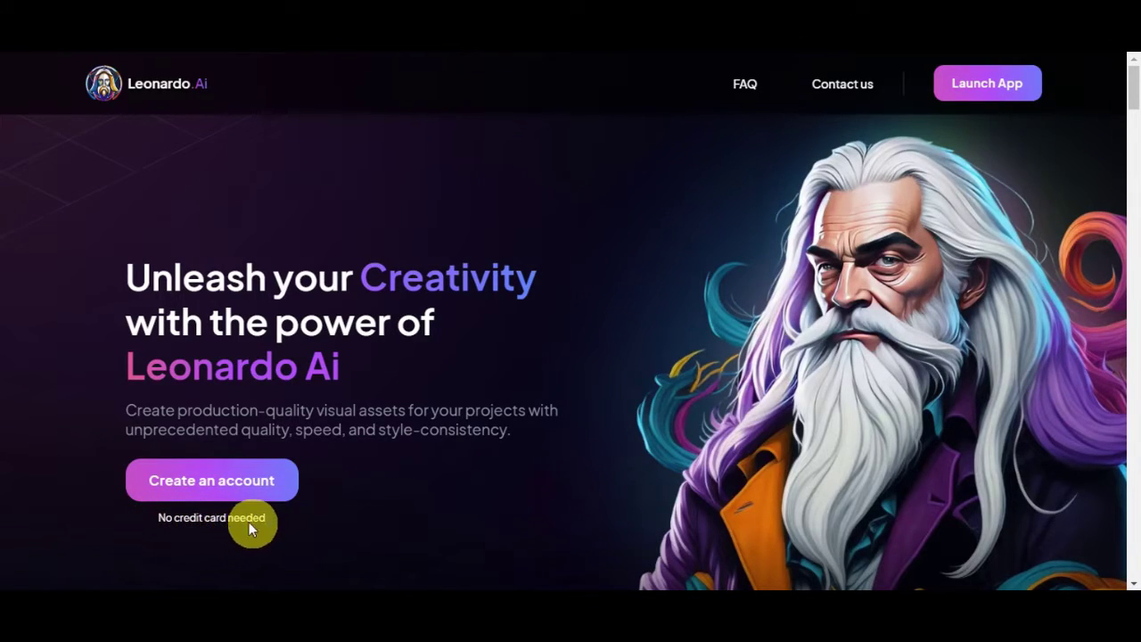
Step: Start creating an account to bring up the whitelist and early-access popup
click(213, 480)
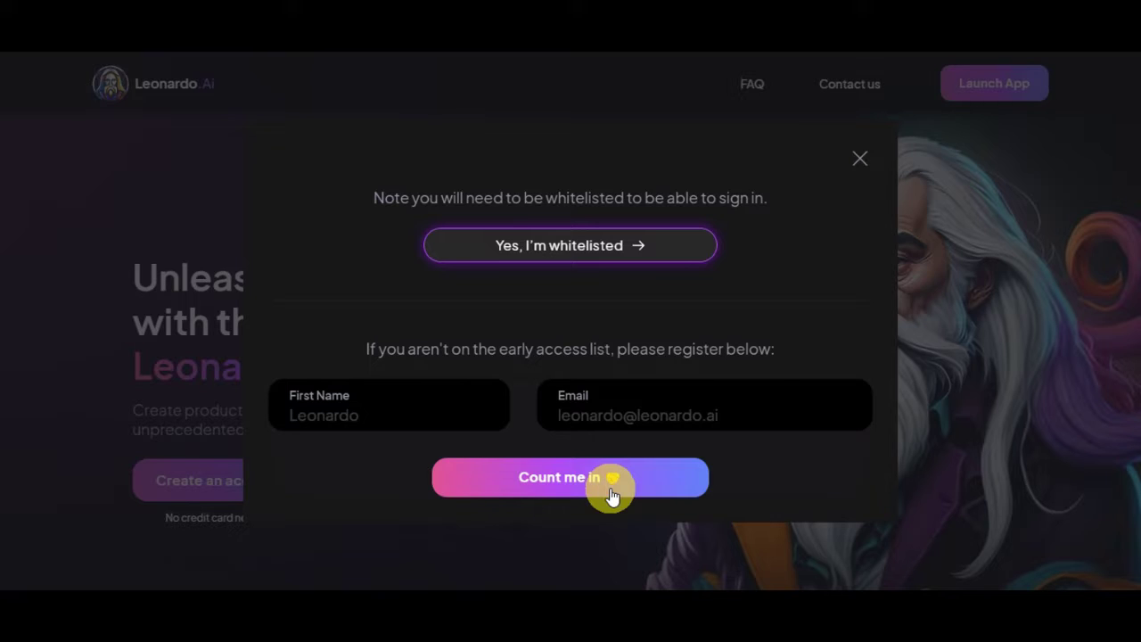
Step: Confirm whitelisted status to reach the login page and look over its sign-in options
click(541, 244)
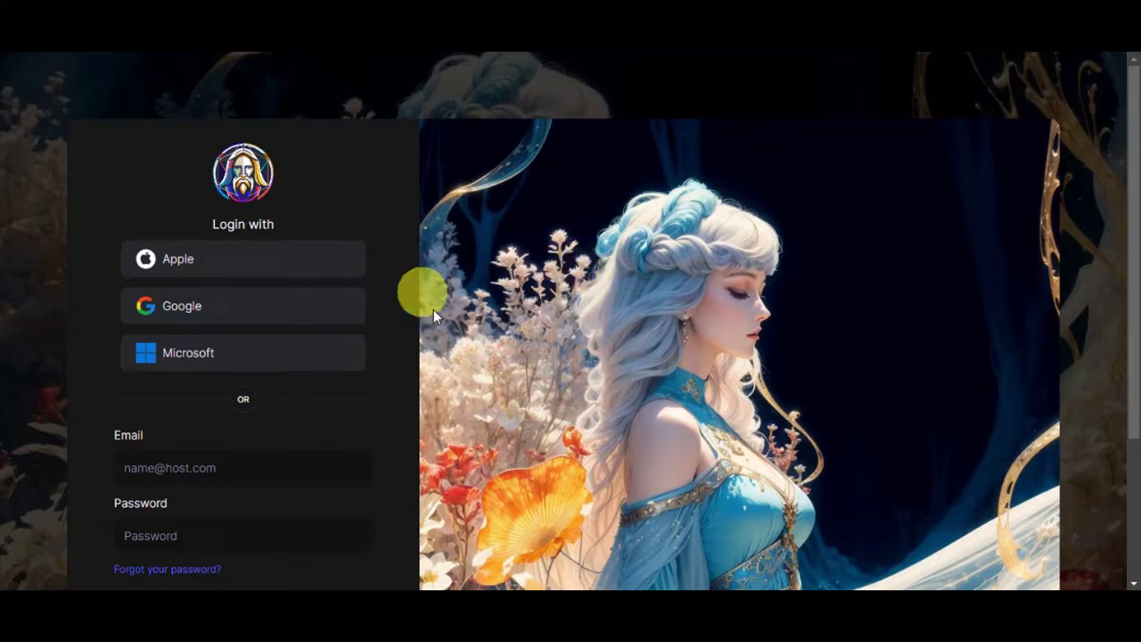
scroll(638, 222, down, 1)
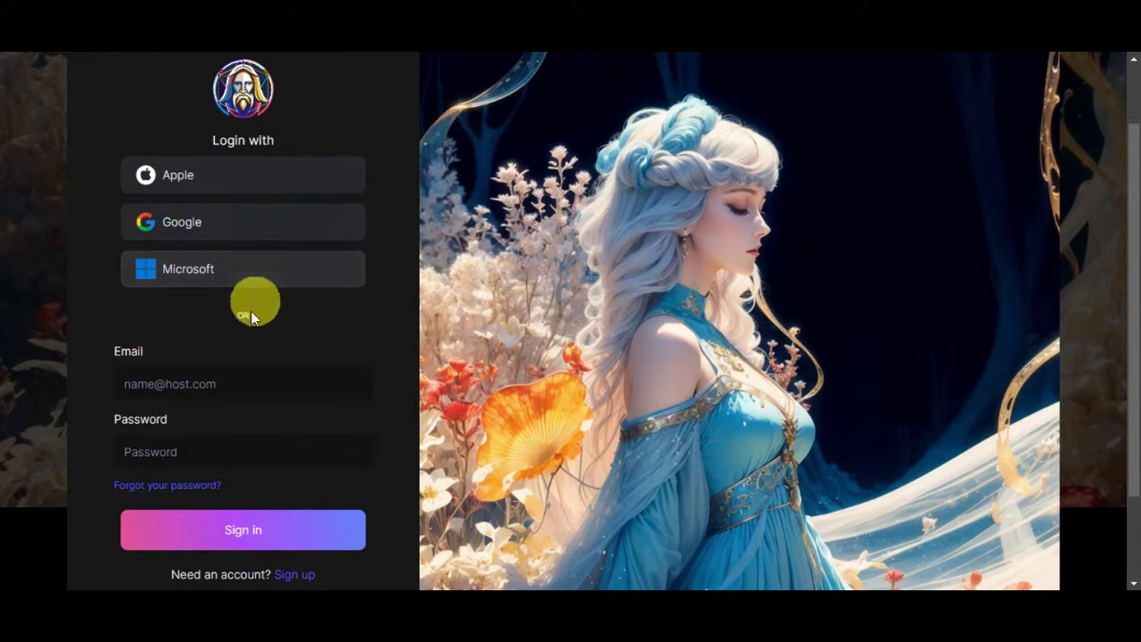
scroll(281, 388, down, 2)
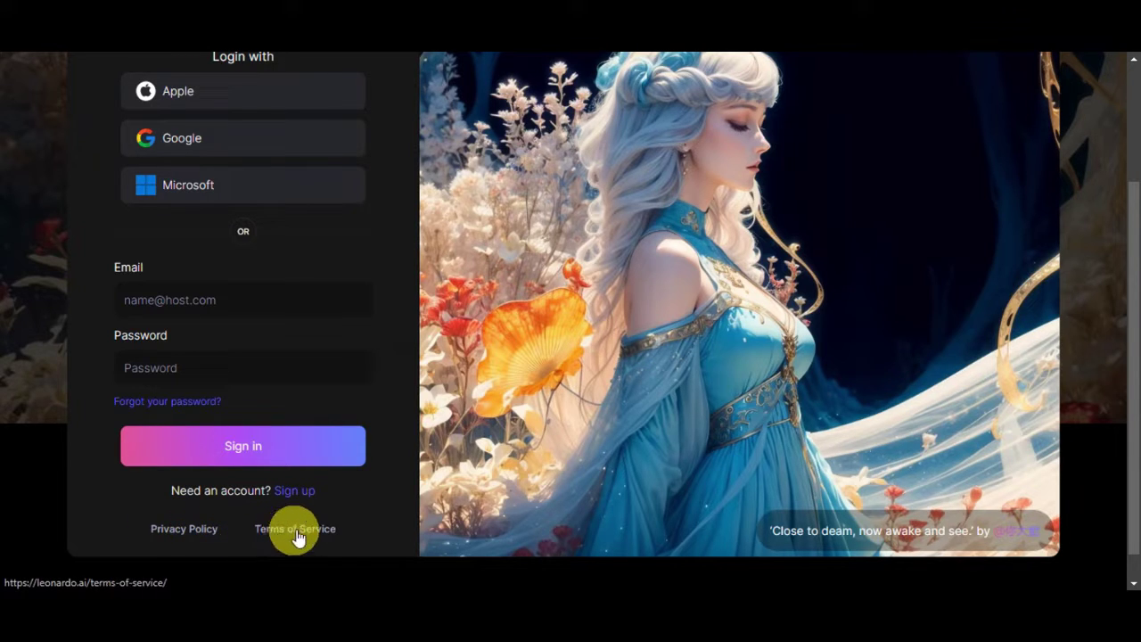
scroll(570, 451, up, 1)
scroll(569, 448, up, 1)
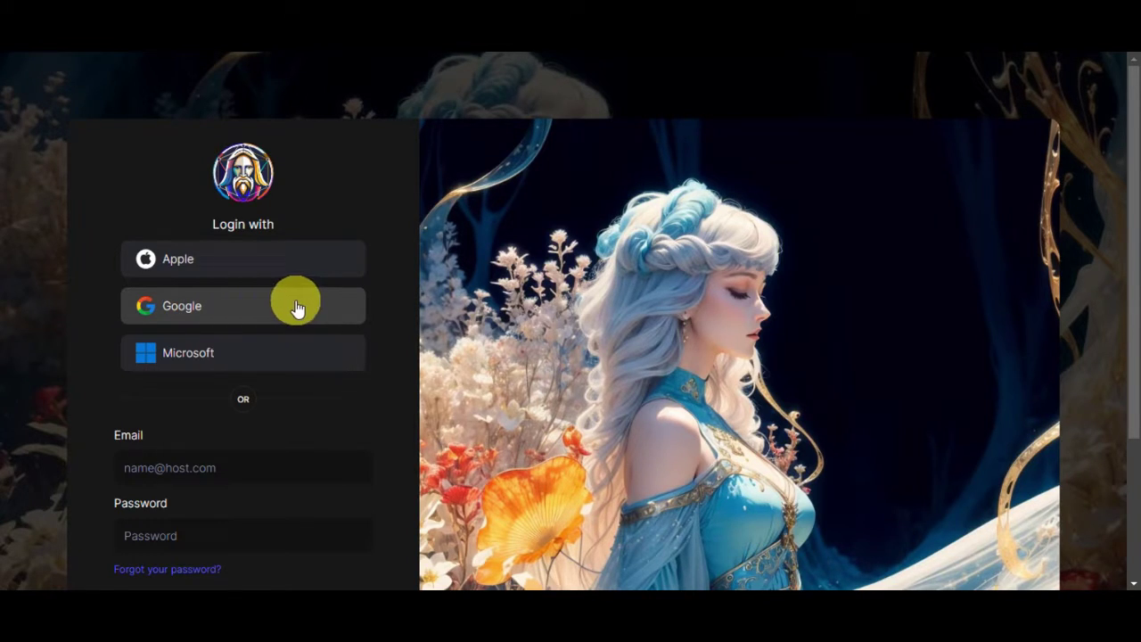
Step: Sign in with Google and page through the Featured Models carousel
click(254, 322)
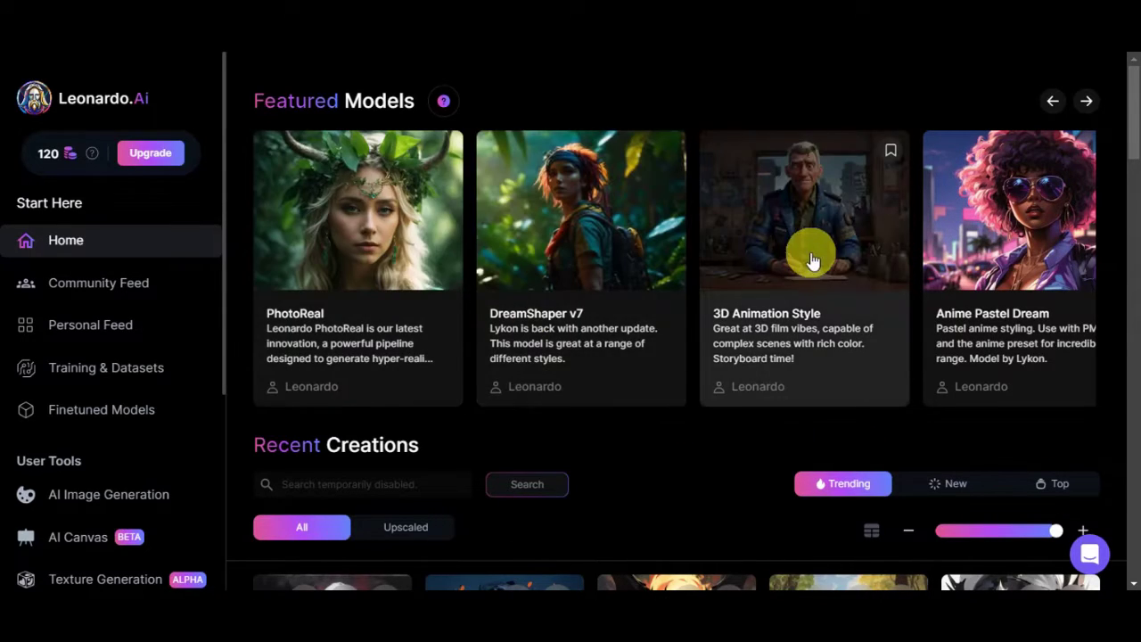
click(1087, 102)
click(1087, 102)
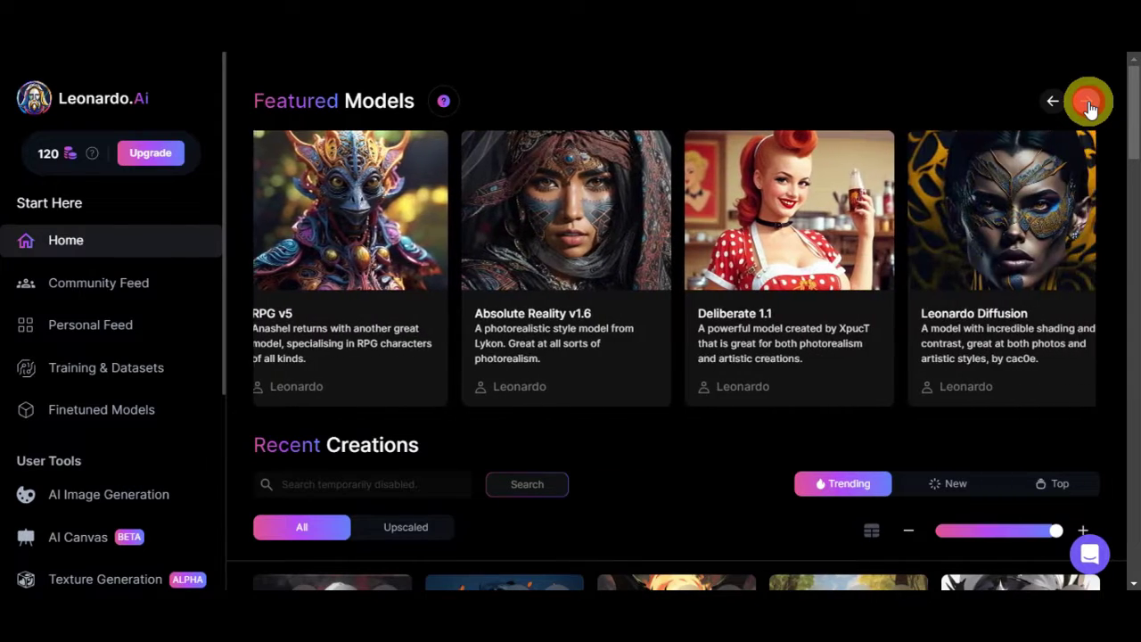
click(1087, 102)
click(1087, 101)
click(1087, 101)
click(1087, 101)
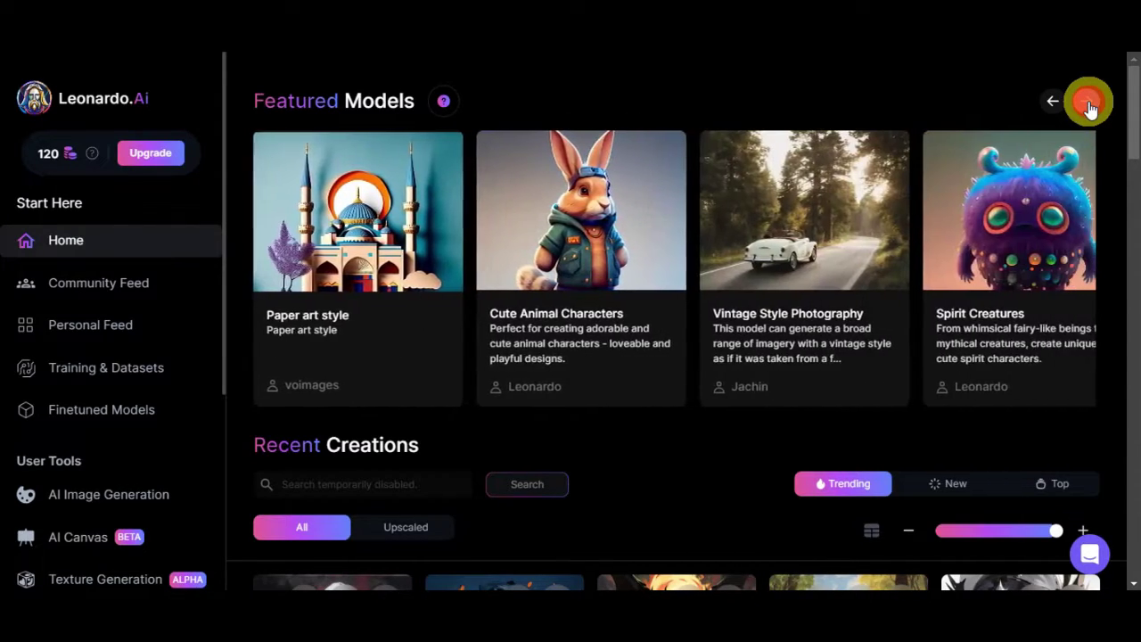
click(1087, 102)
click(1087, 101)
Step: Browse Recent Creations and switch the feed from Trending to New
scroll(1108, 362, down, 5)
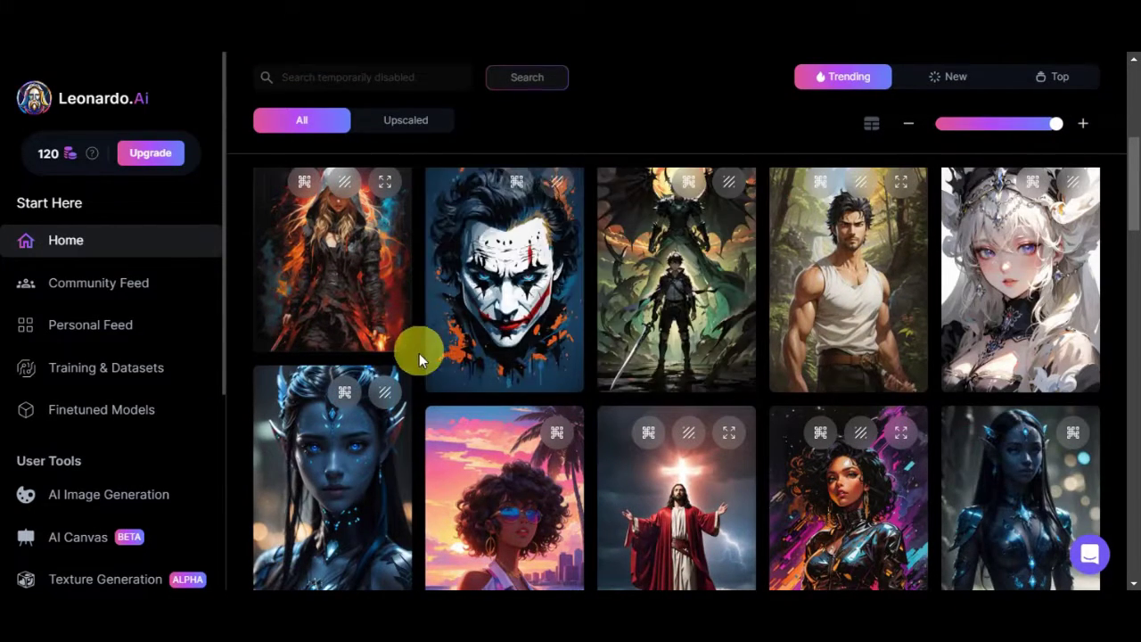
scroll(419, 353, down, 5)
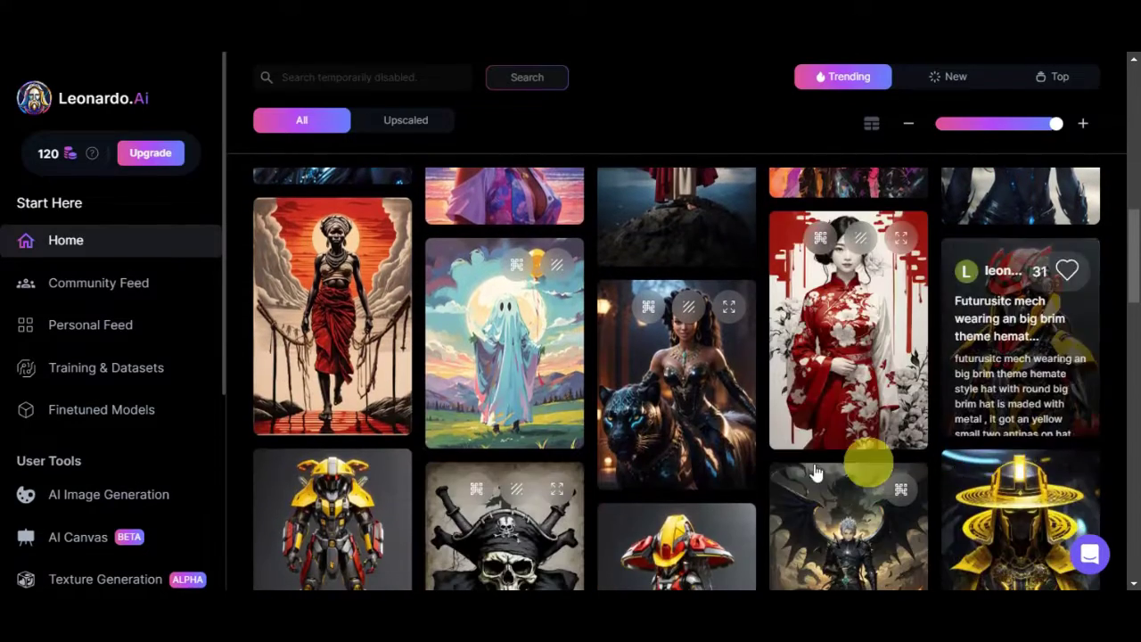
scroll(416, 407, down, 3)
scroll(950, 479, up, 5)
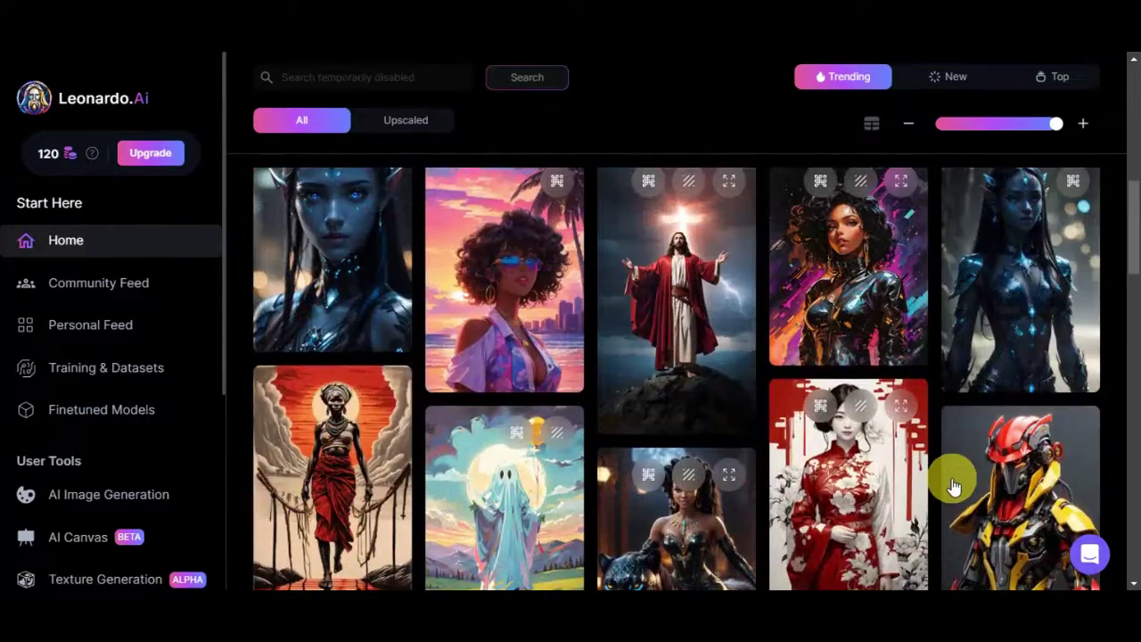
scroll(952, 479, up, 5)
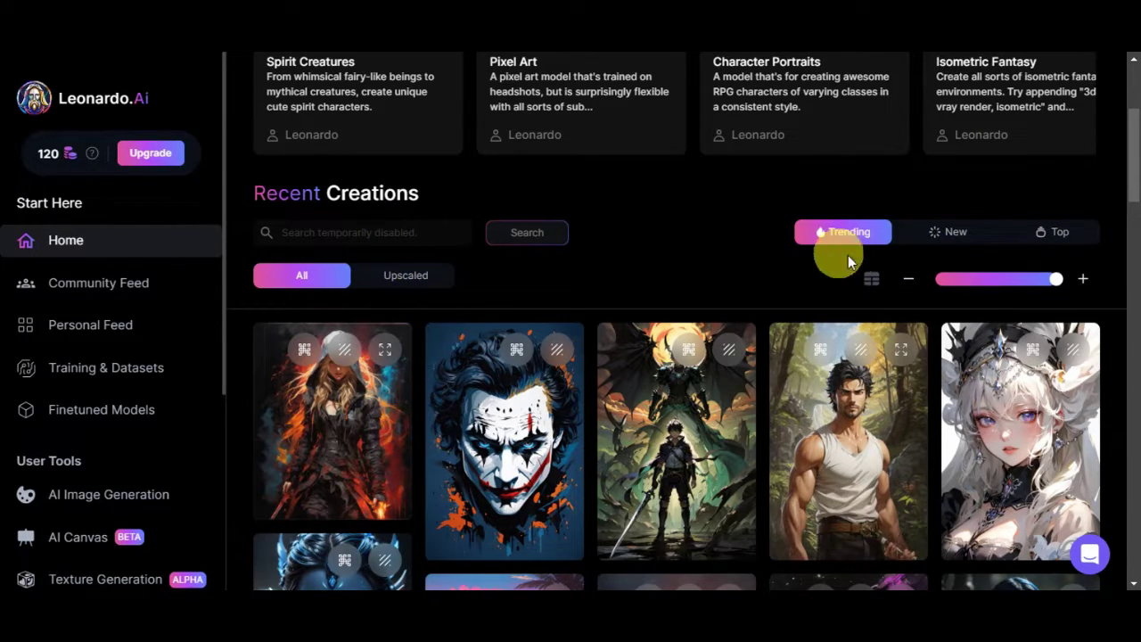
click(941, 232)
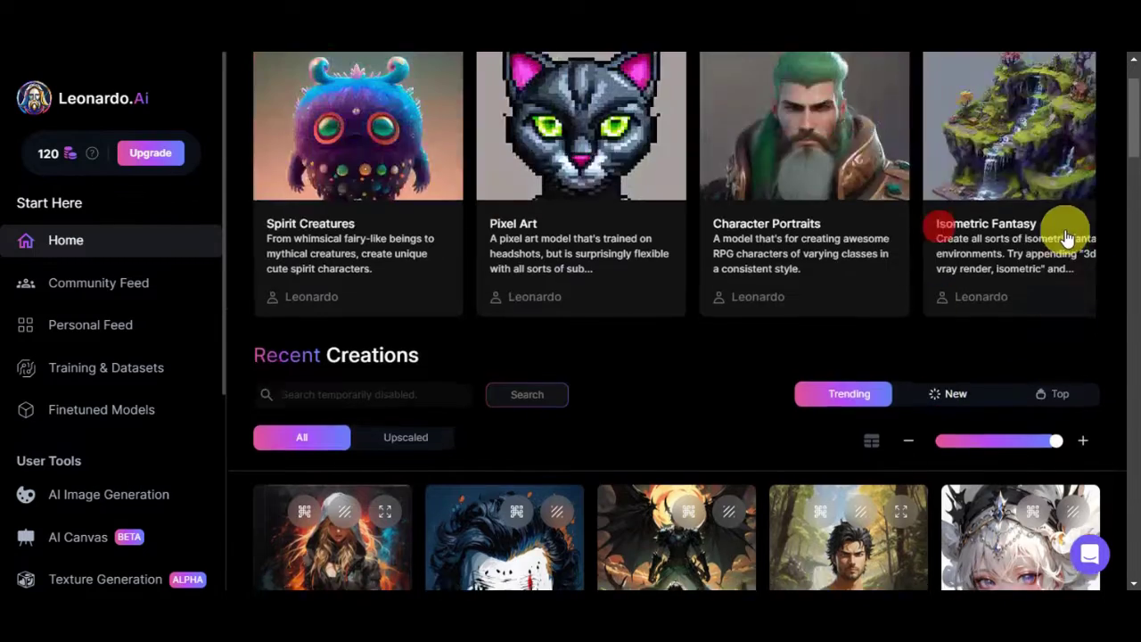
scroll(535, 431, down, 4)
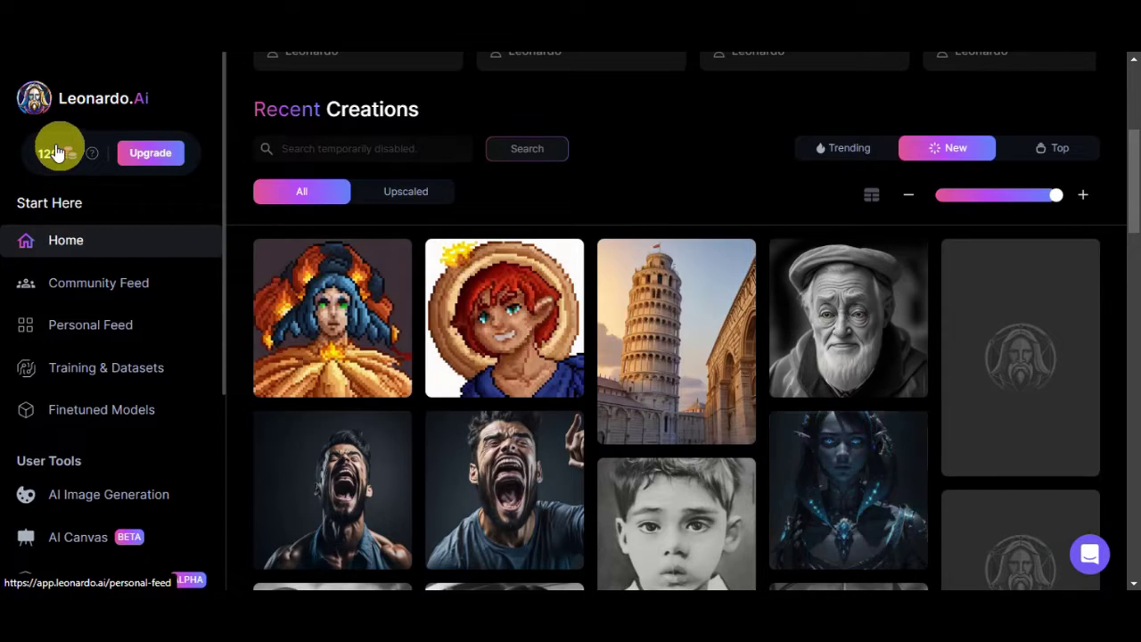
Step: Open the Upgrade pricing page and review the Free, Apprentice, Artisan and Maestro plans
click(152, 153)
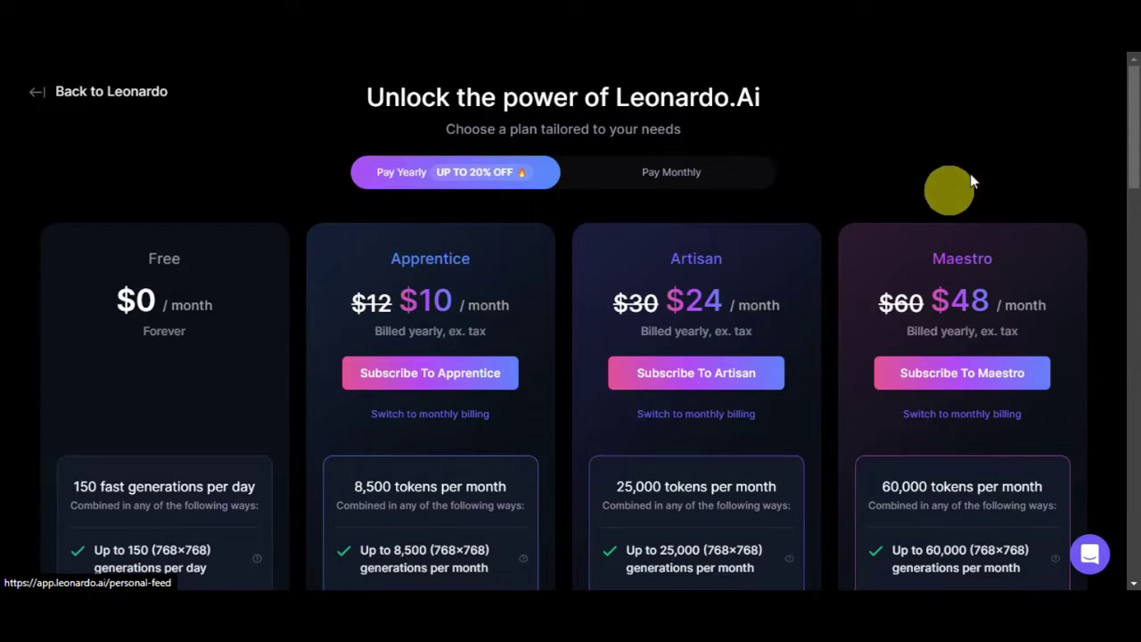
scroll(1101, 339, down, 9)
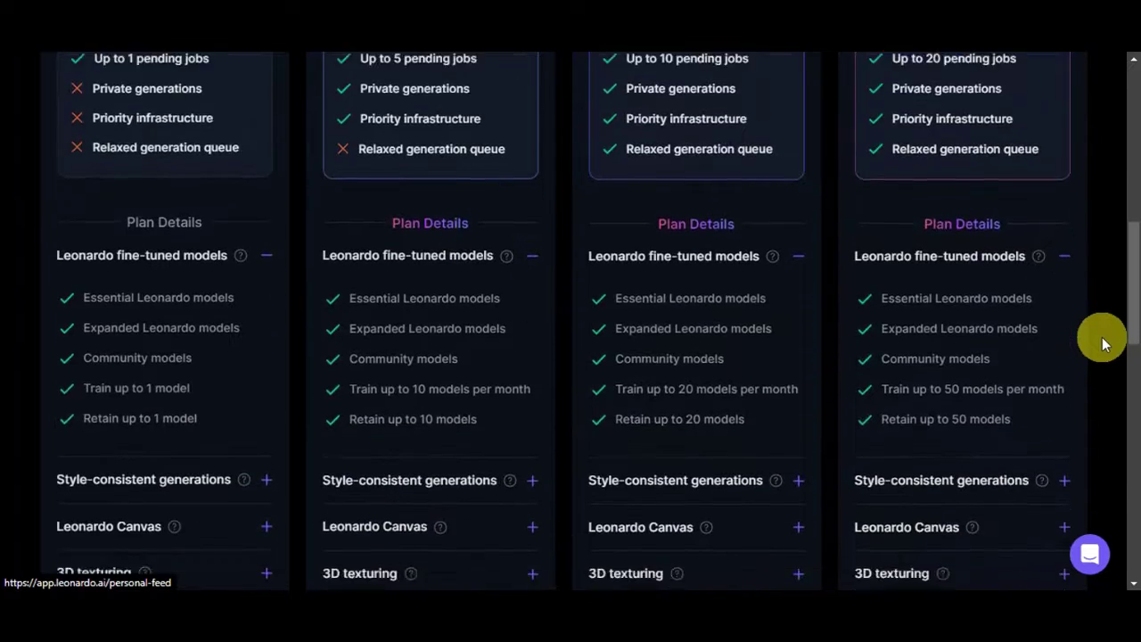
scroll(1101, 339, down, 1)
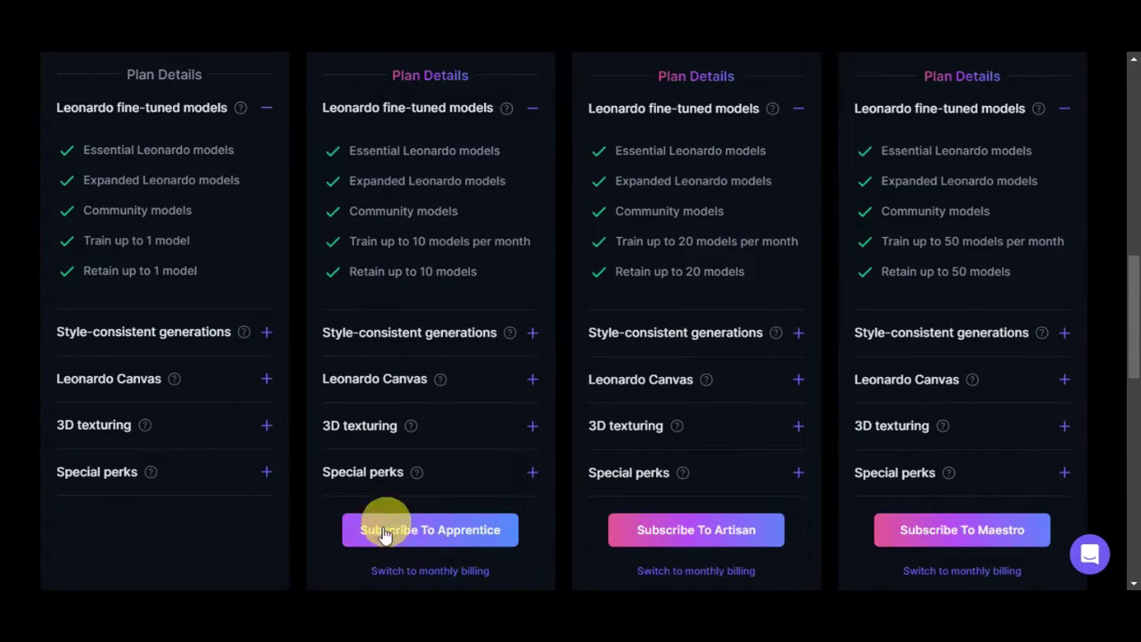
scroll(1106, 306, up, 5)
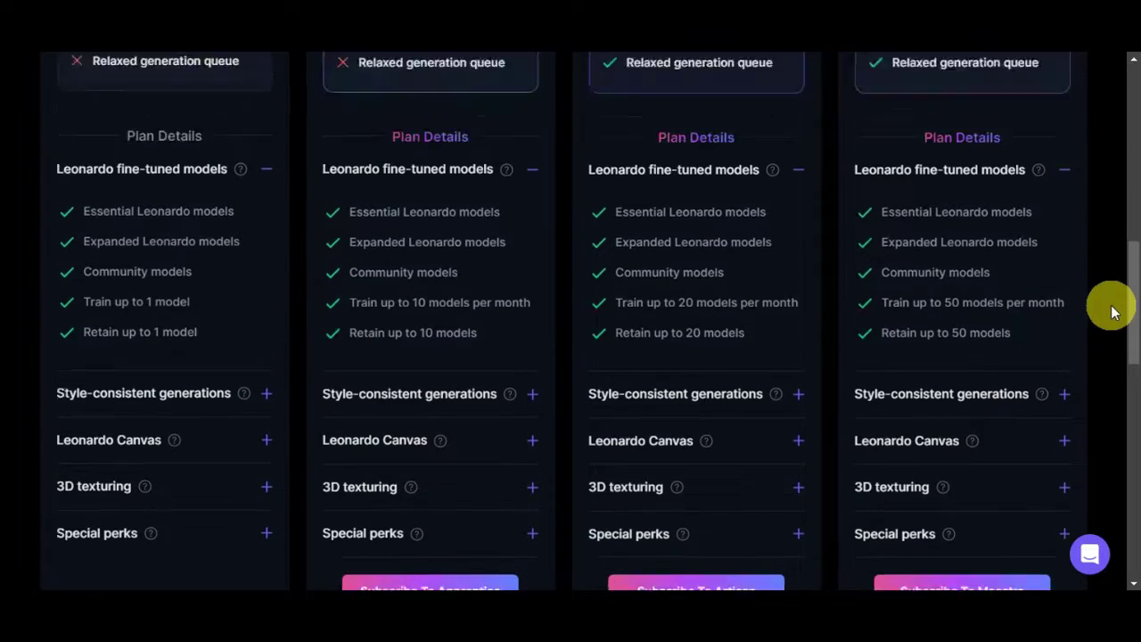
scroll(1110, 310, up, 5)
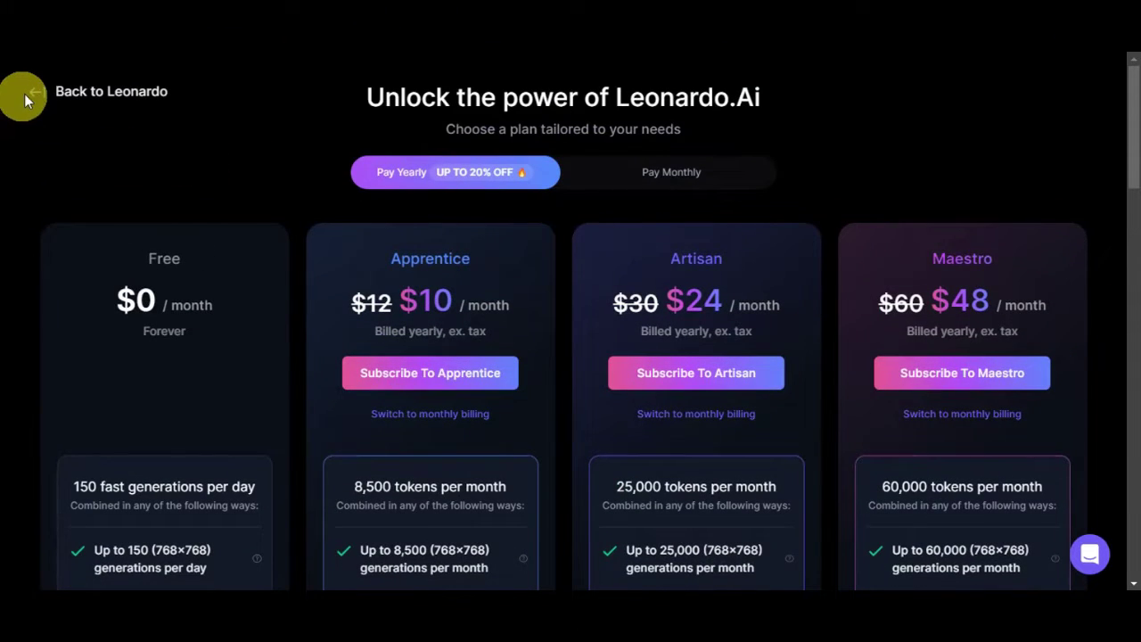
Step: Go back home from the pricing page and open the AI Image Generation workspace
click(36, 93)
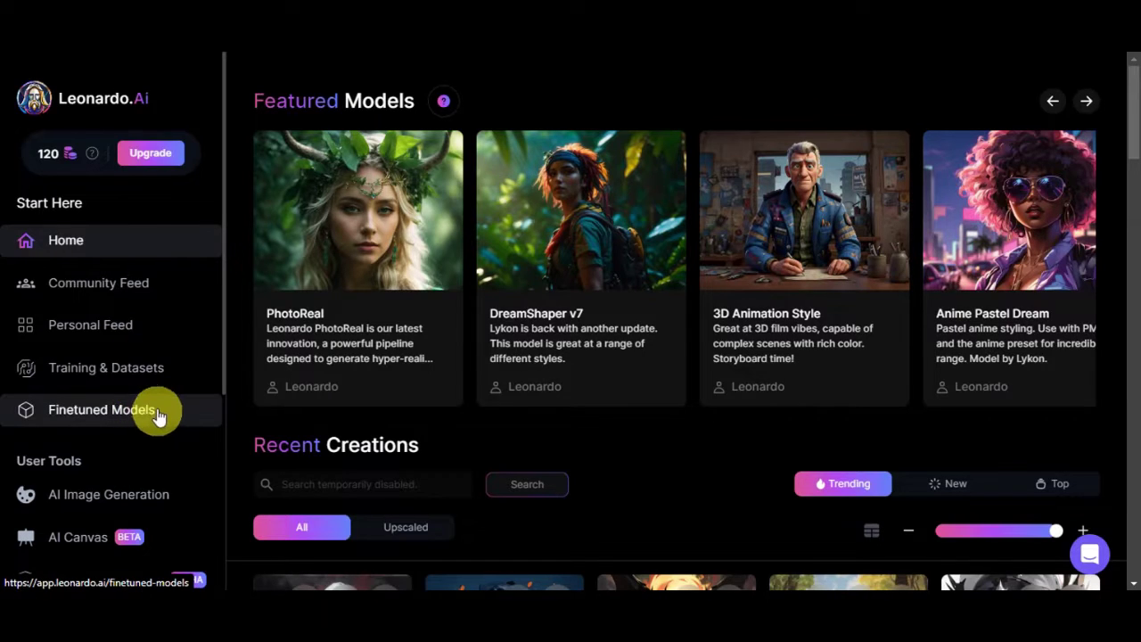
scroll(185, 343, down, 3)
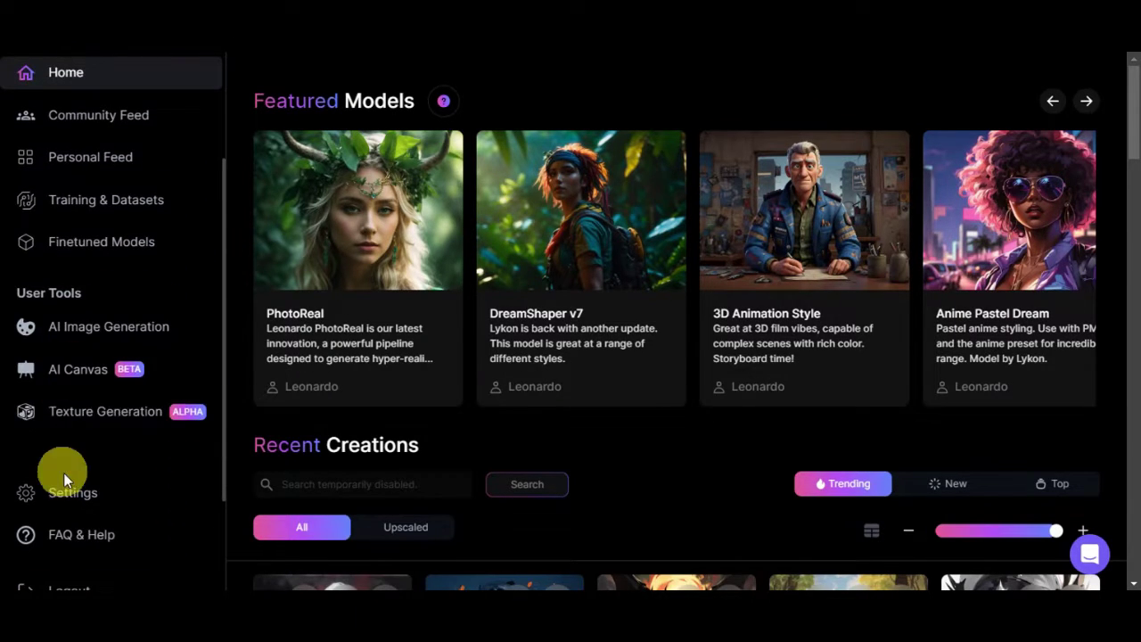
scroll(76, 472, down, 1)
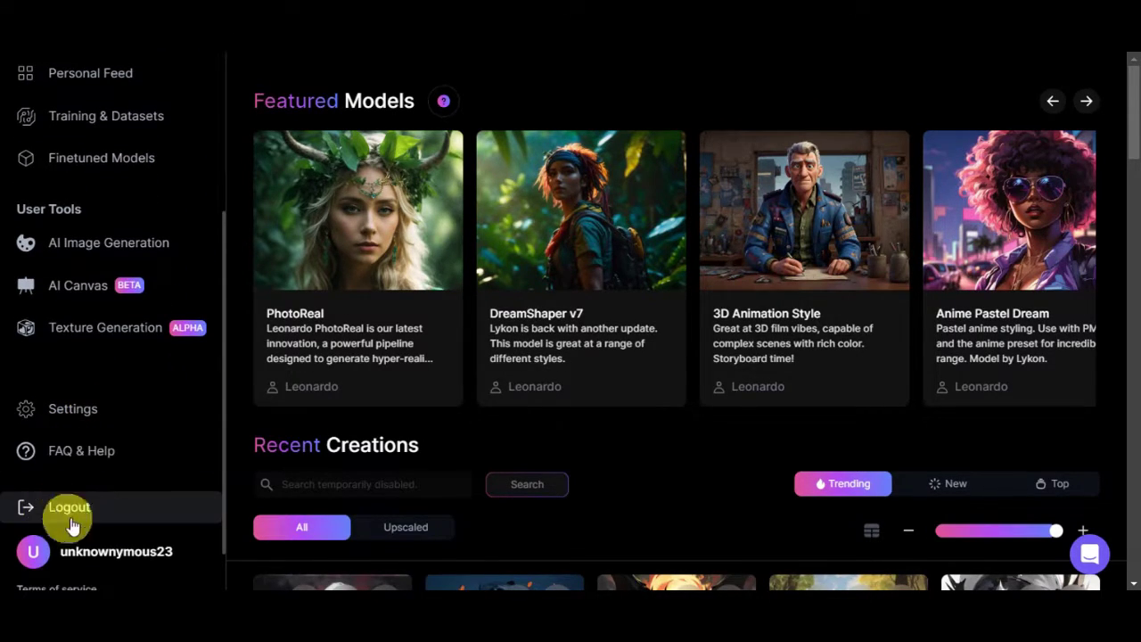
scroll(222, 382, up, 2)
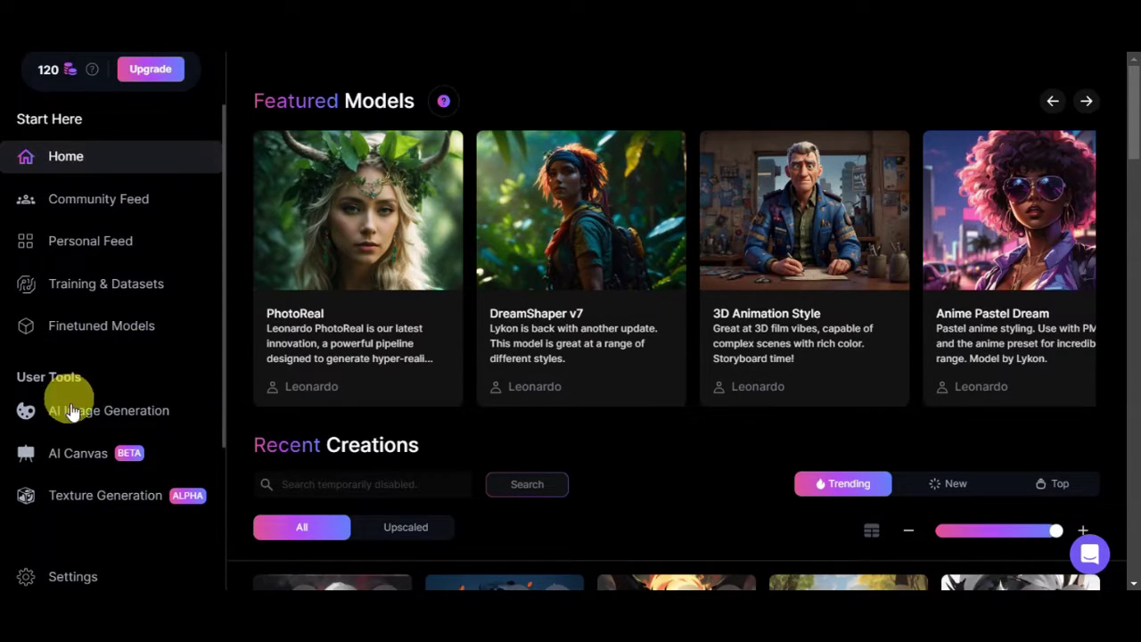
click(119, 419)
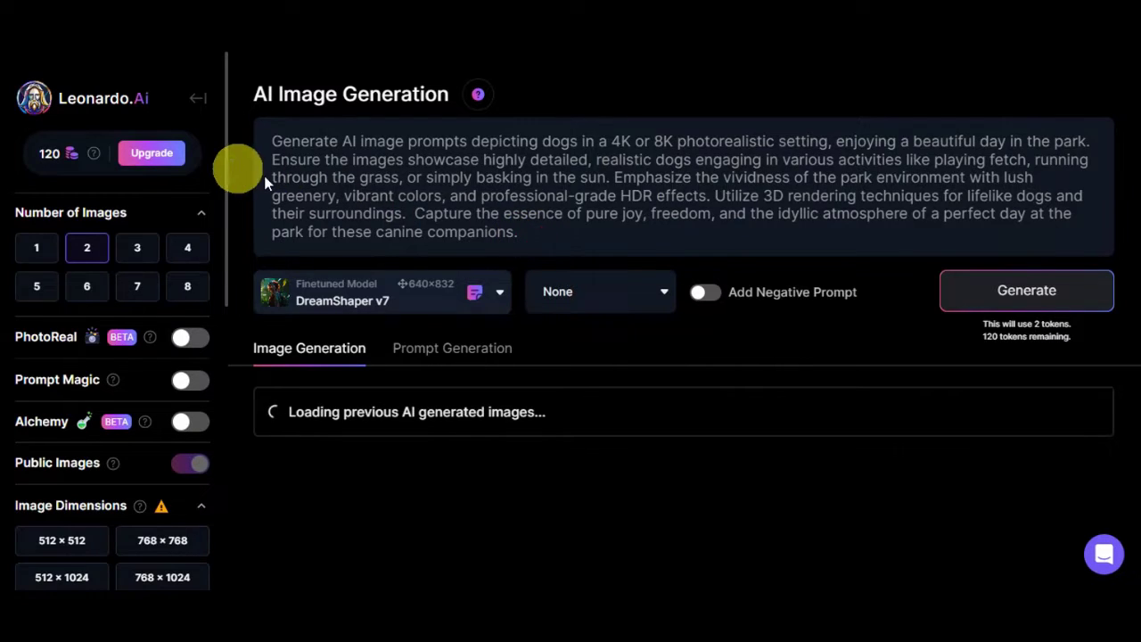
Step: Delete the old dog-park prompt, leaving the prompt box empty
drag(260, 161, 242, 123)
click(617, 238)
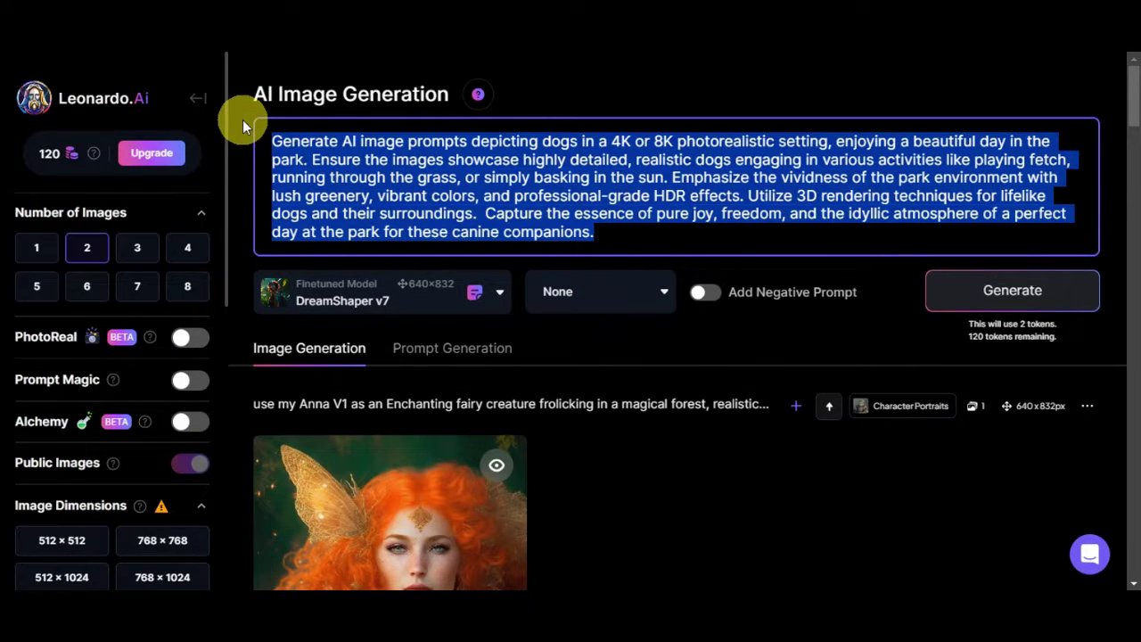
key(BackSpace)
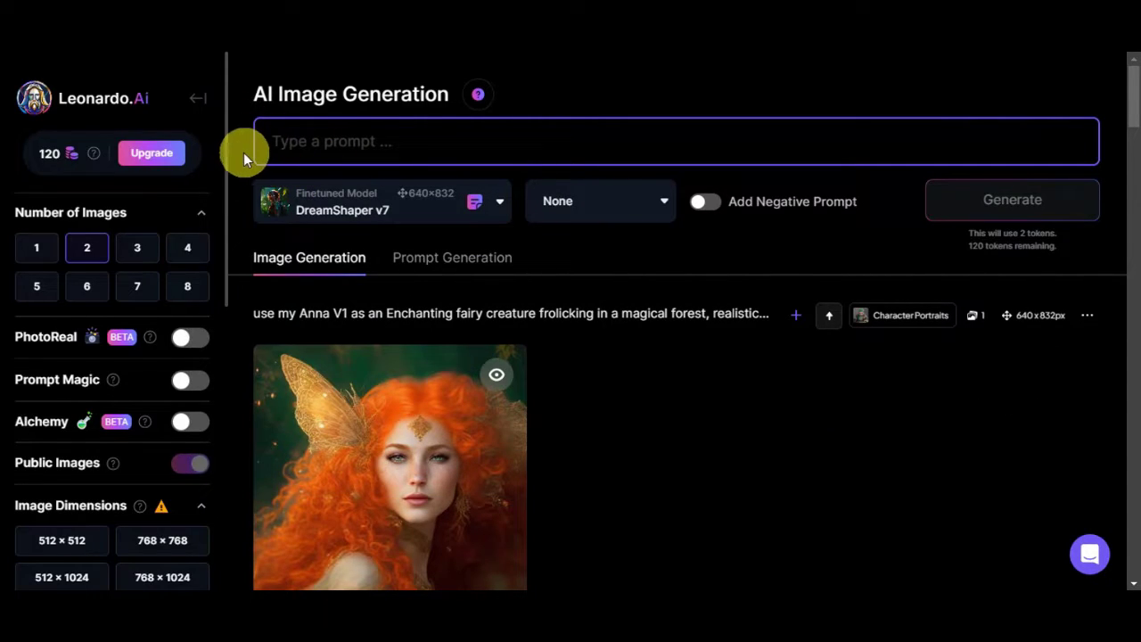
click(242, 137)
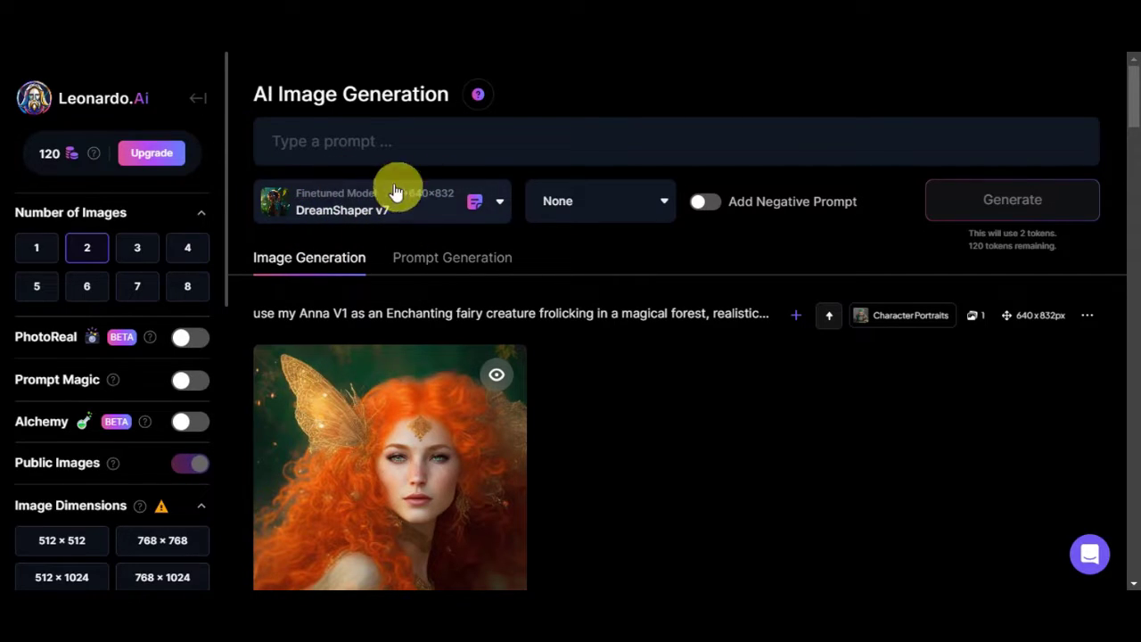
Step: Search the custom Community Models for 'coloring book'
click(503, 205)
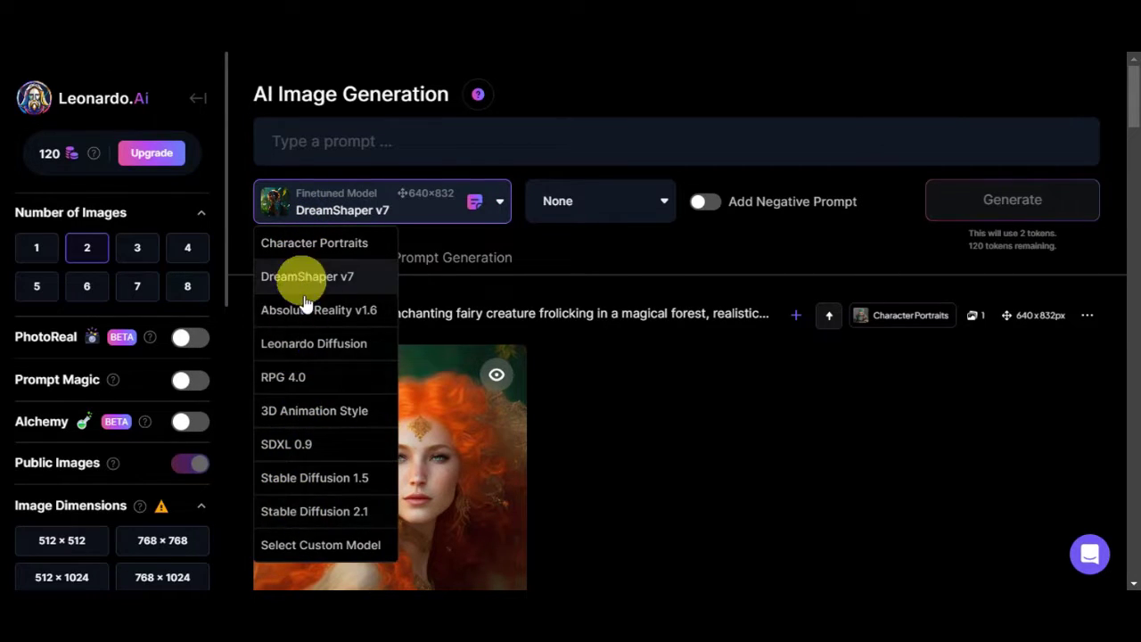
click(321, 546)
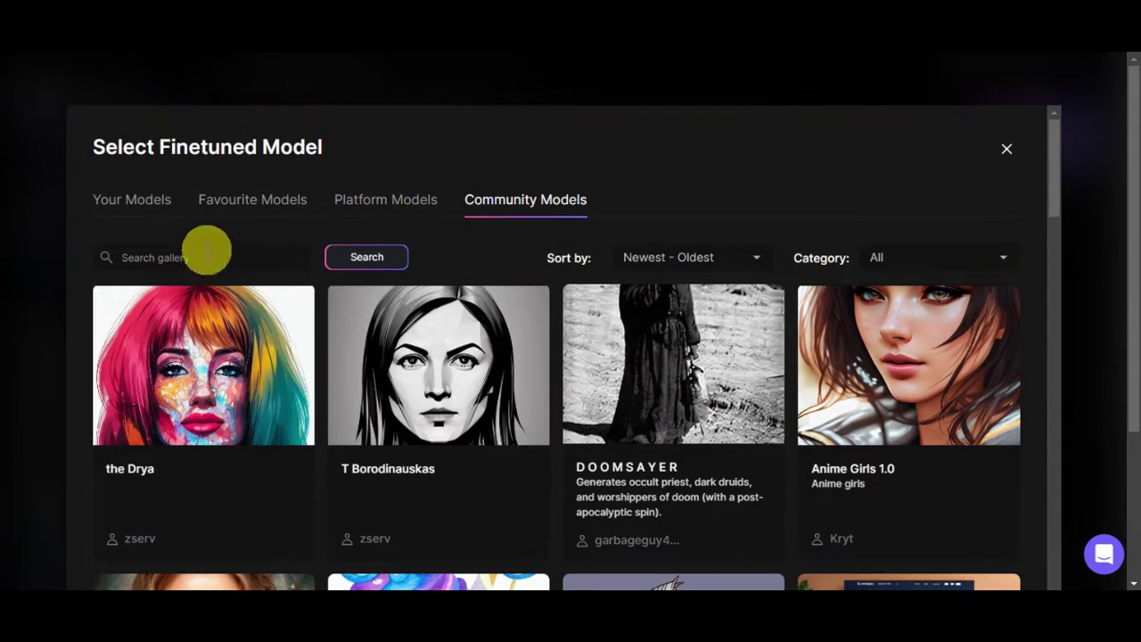
click(206, 255)
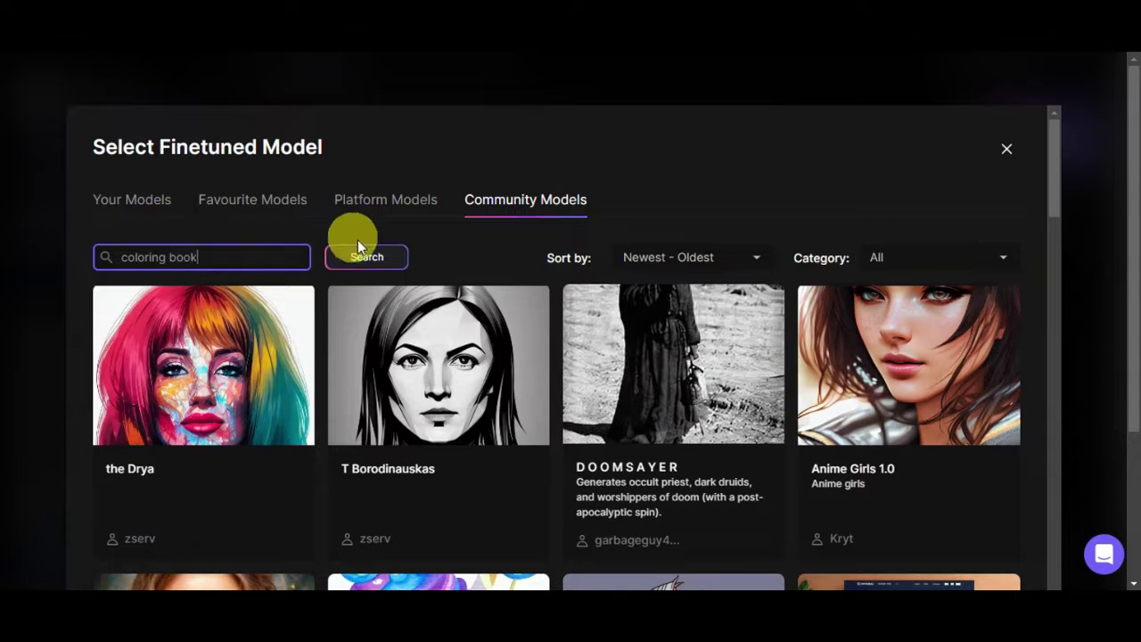
click(379, 258)
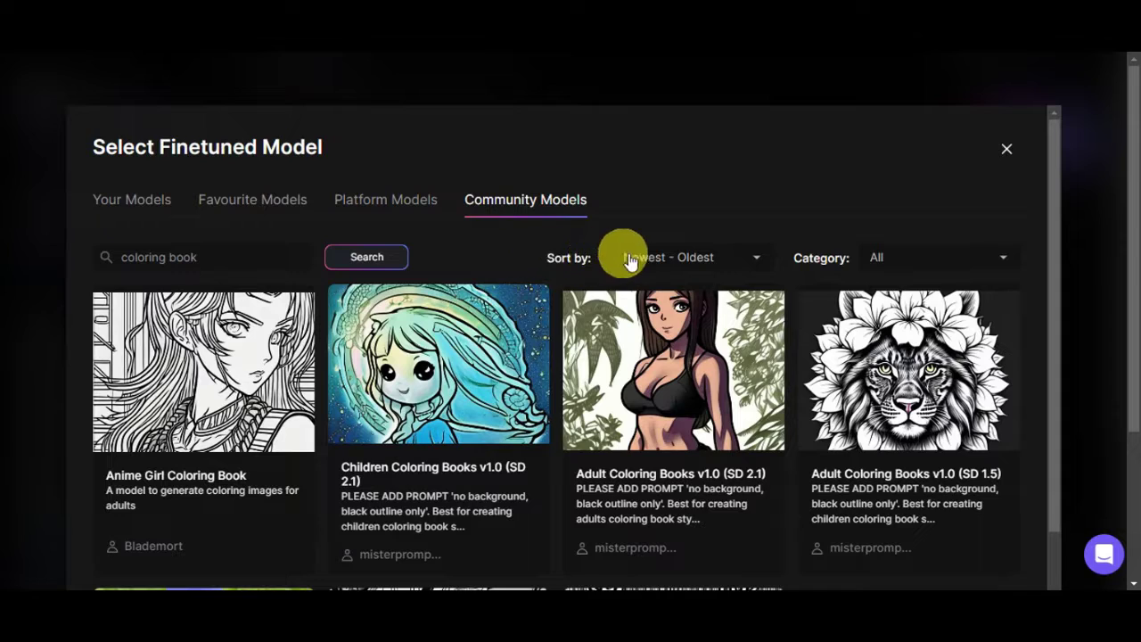
Step: Check the sort options, scan the results and open the Anime Girl Coloring Book model
click(675, 259)
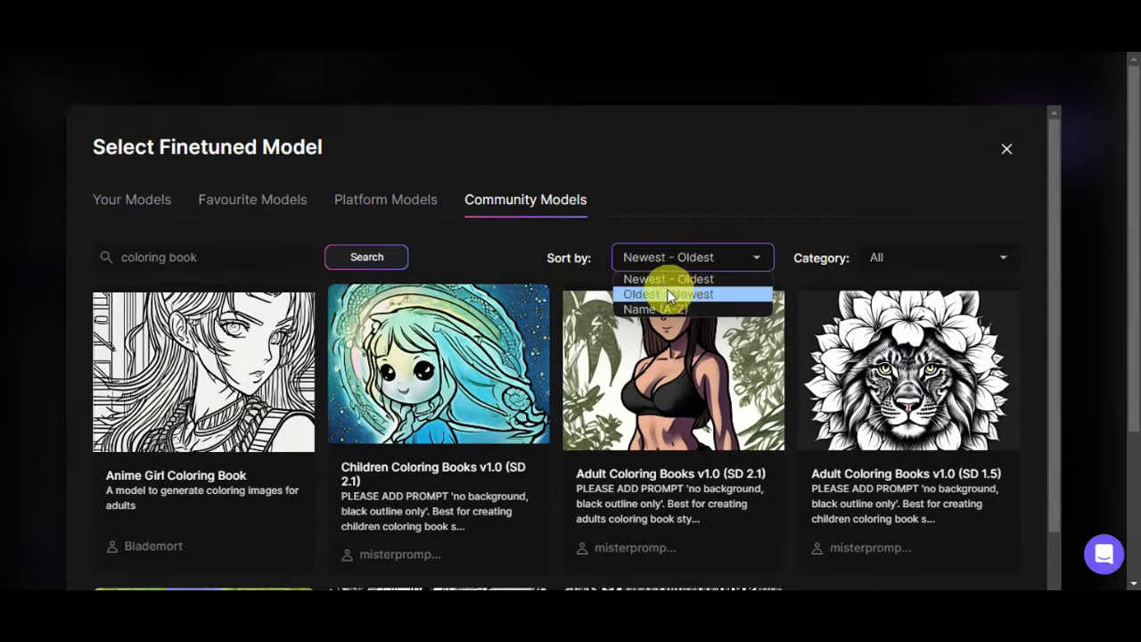
click(828, 144)
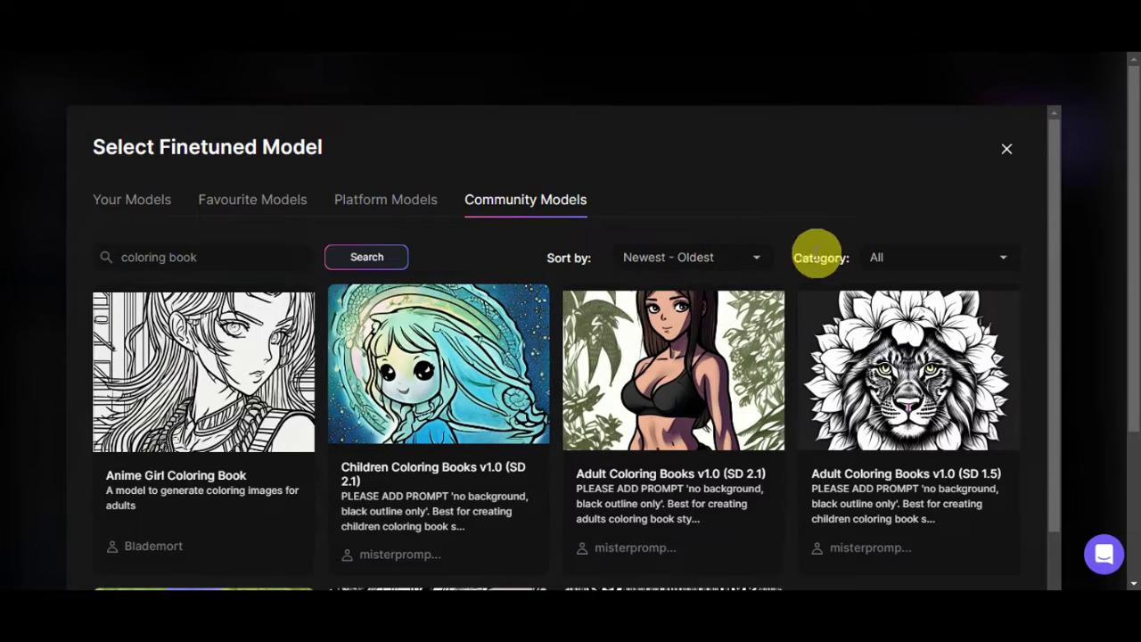
scroll(851, 263, down, 3)
scroll(377, 280, down, 2)
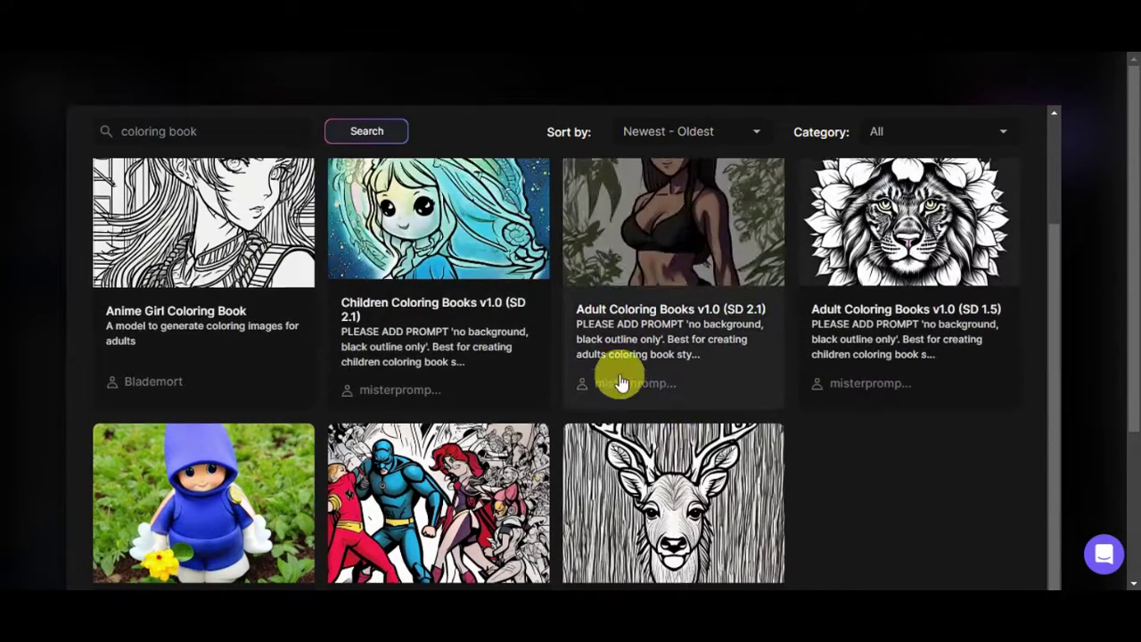
scroll(400, 445, up, 5)
scroll(567, 395, down, 6)
scroll(319, 349, up, 5)
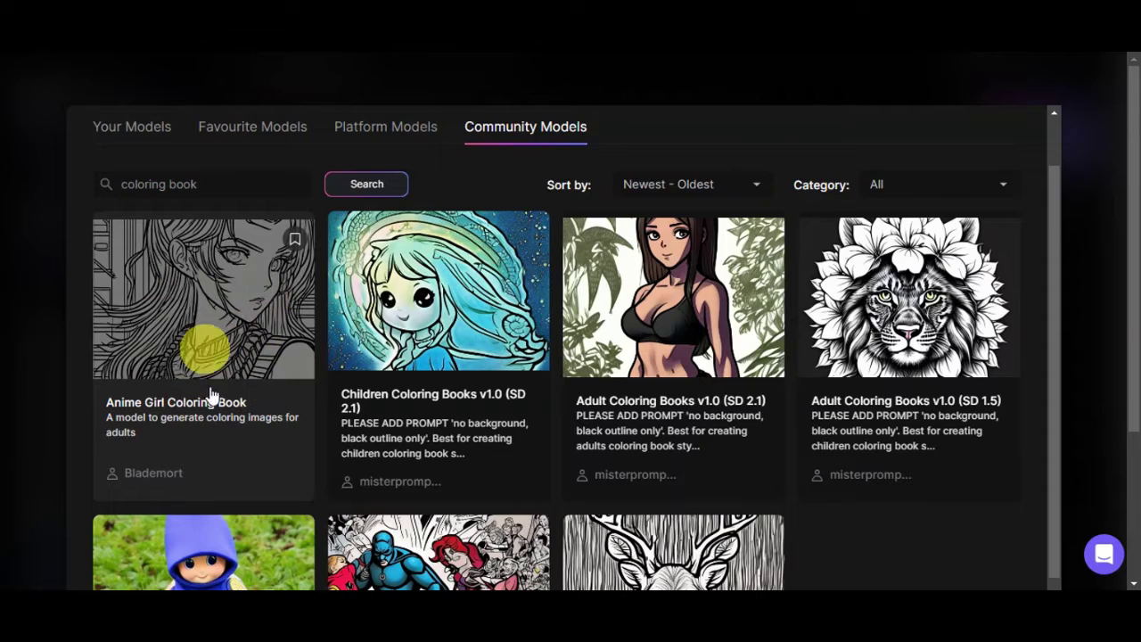
click(238, 332)
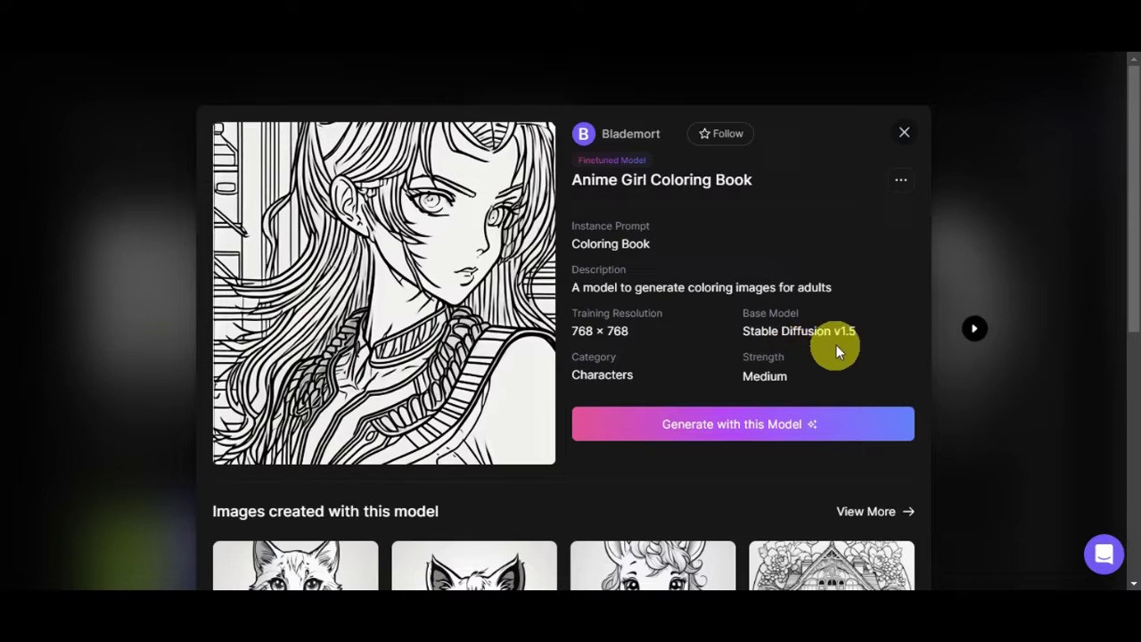
Step: Copy the prompt from the generated puppy coloring-page image
scroll(837, 344, down, 3)
scroll(828, 331, down, 2)
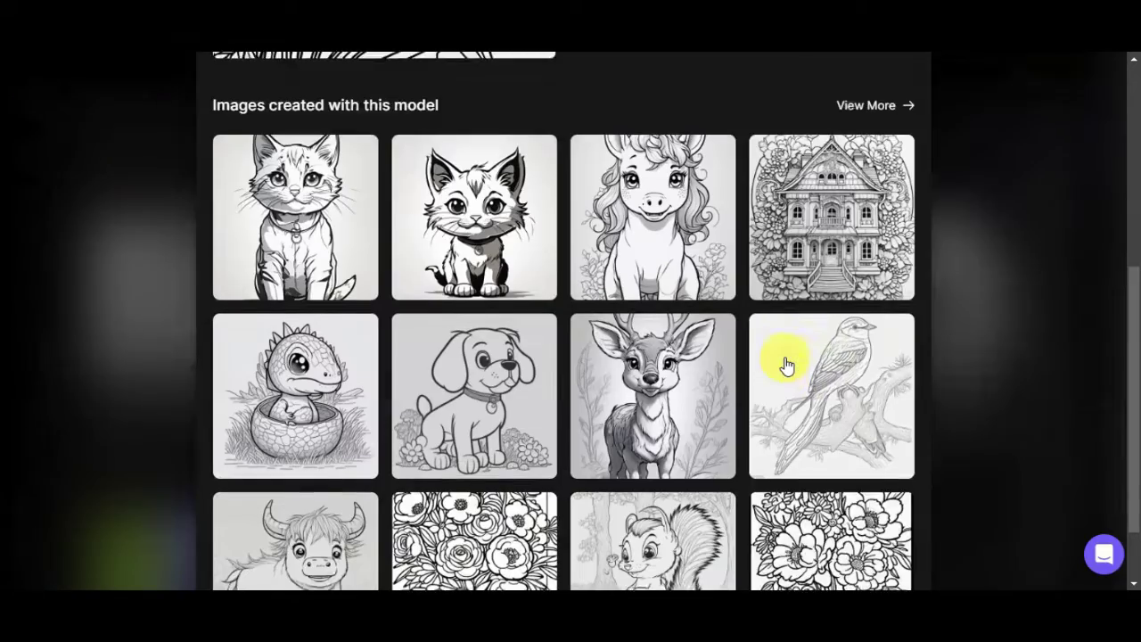
scroll(785, 370, down, 1)
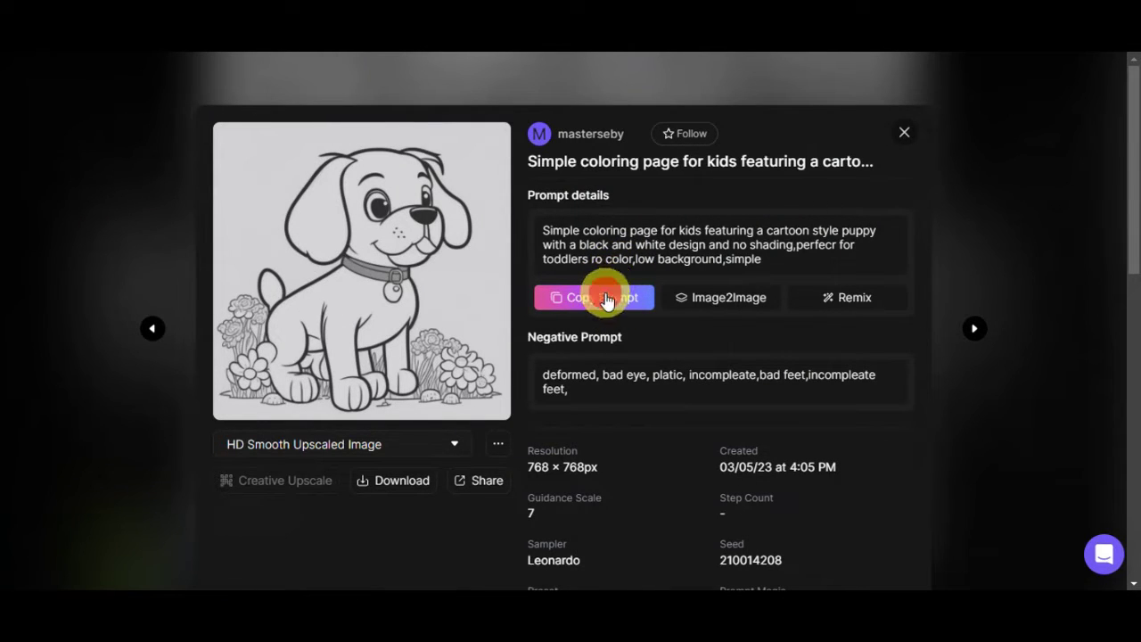
click(606, 298)
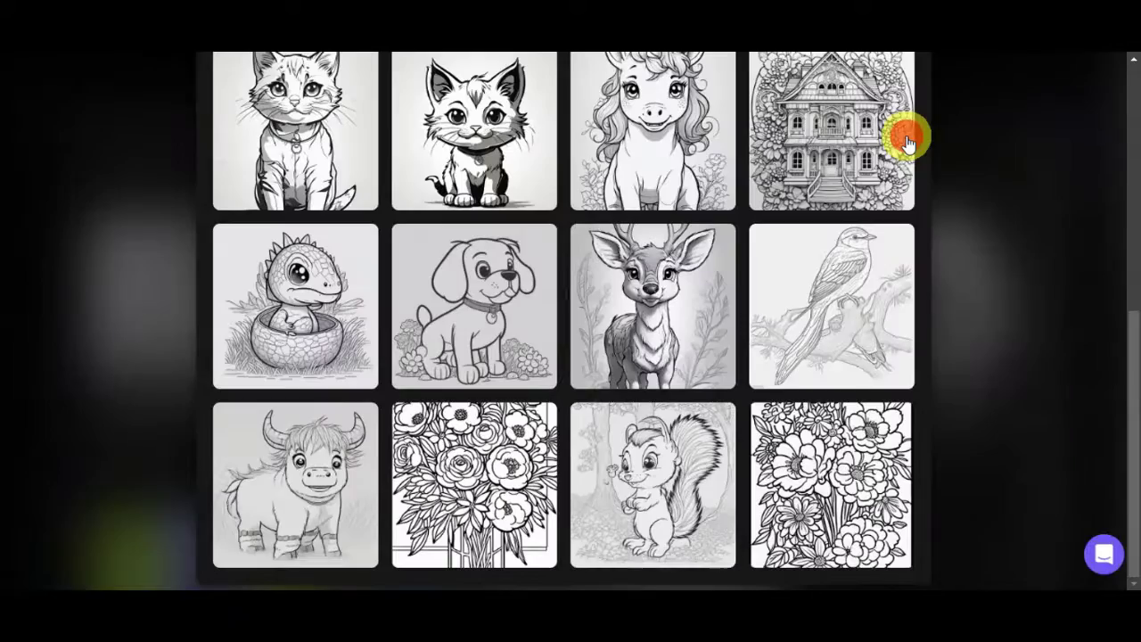
scroll(727, 379, up, 5)
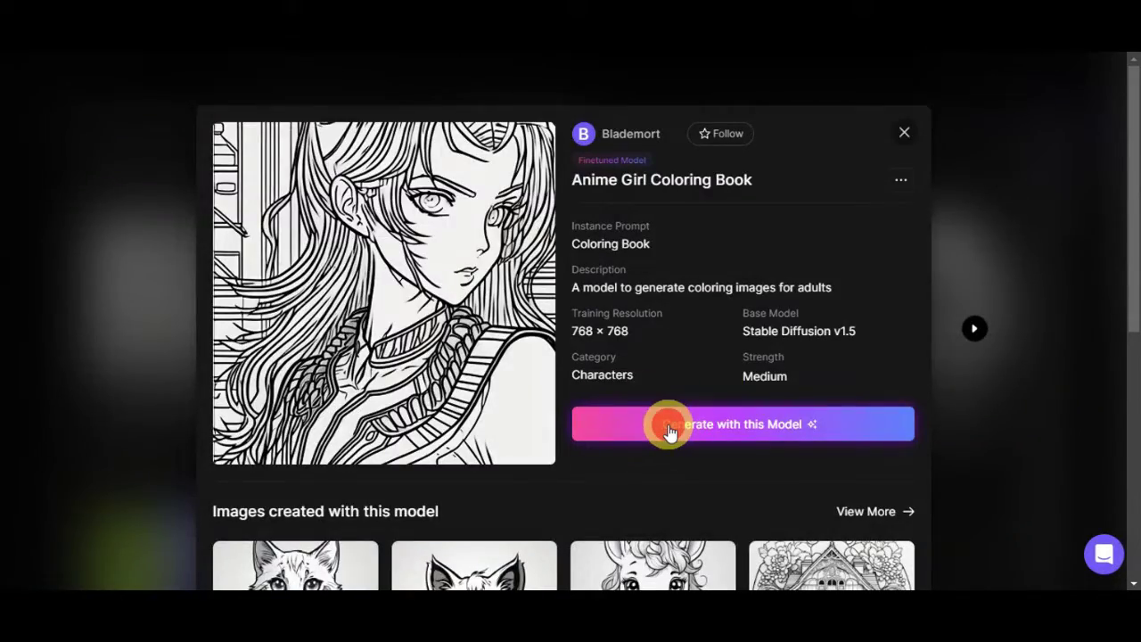
Step: Start a generation with Anime Girl Coloring Book and paste the puppy prompt in
click(671, 427)
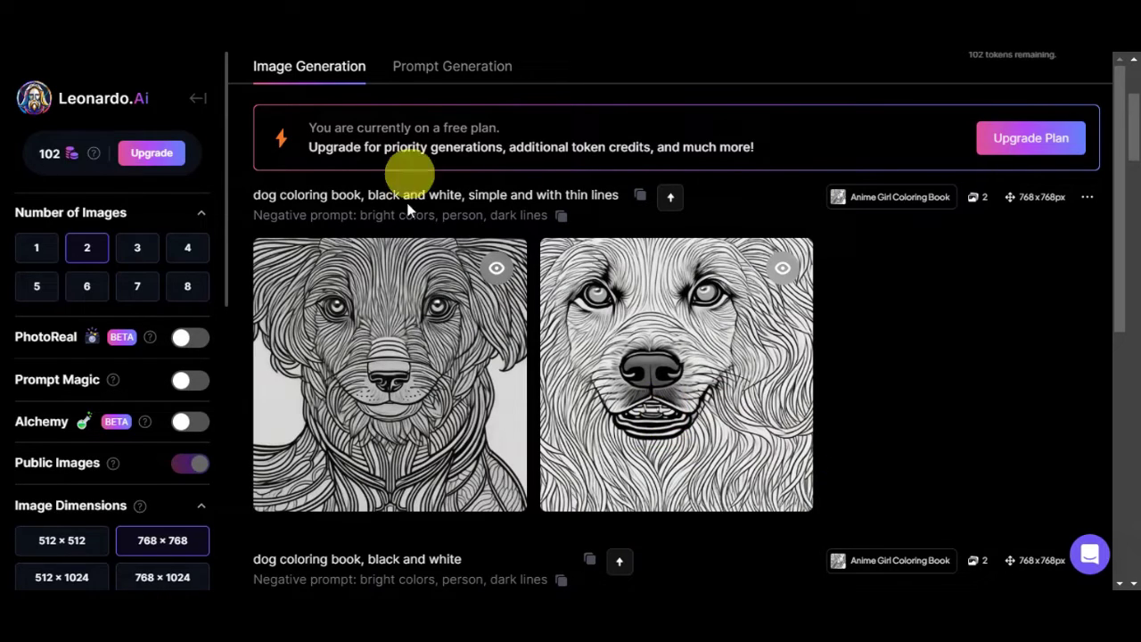
scroll(589, 177, up, 3)
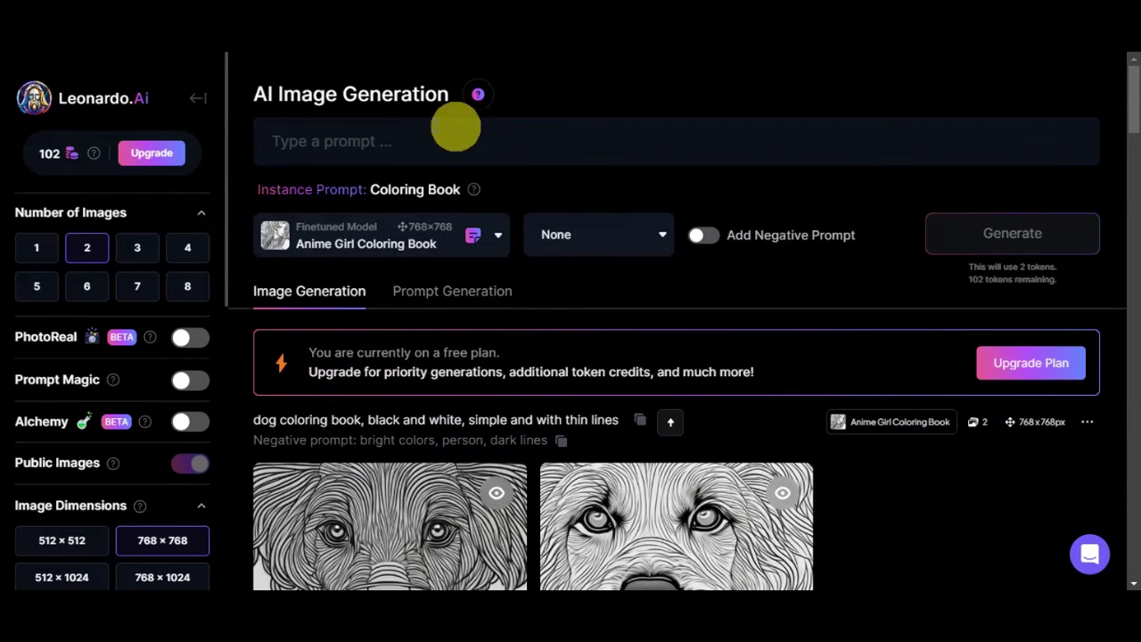
right_click(433, 140)
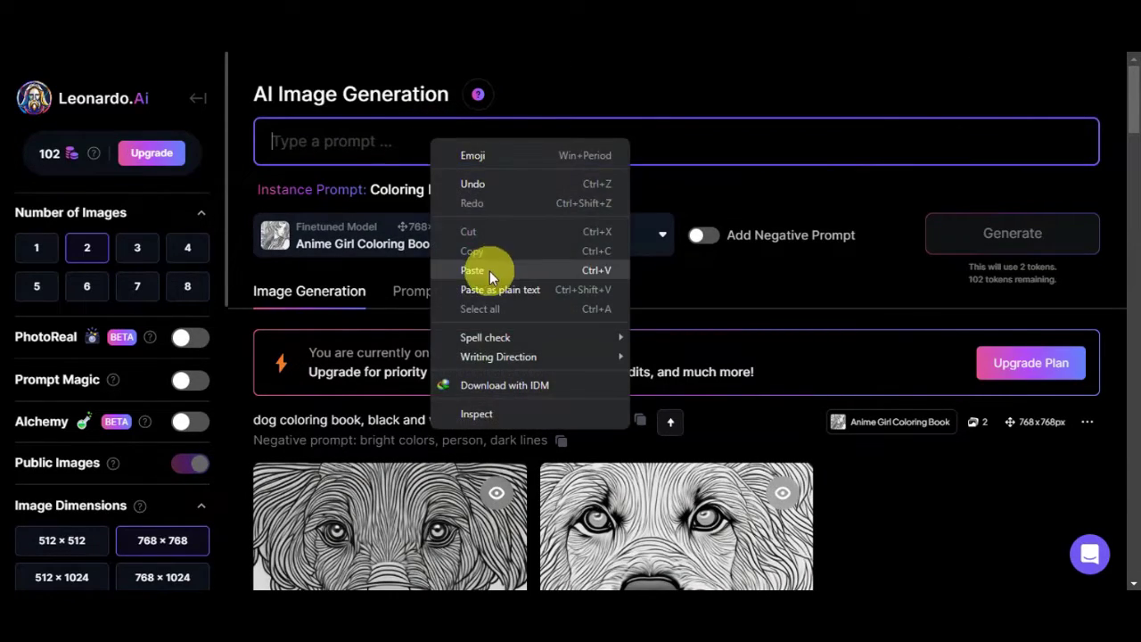
click(489, 270)
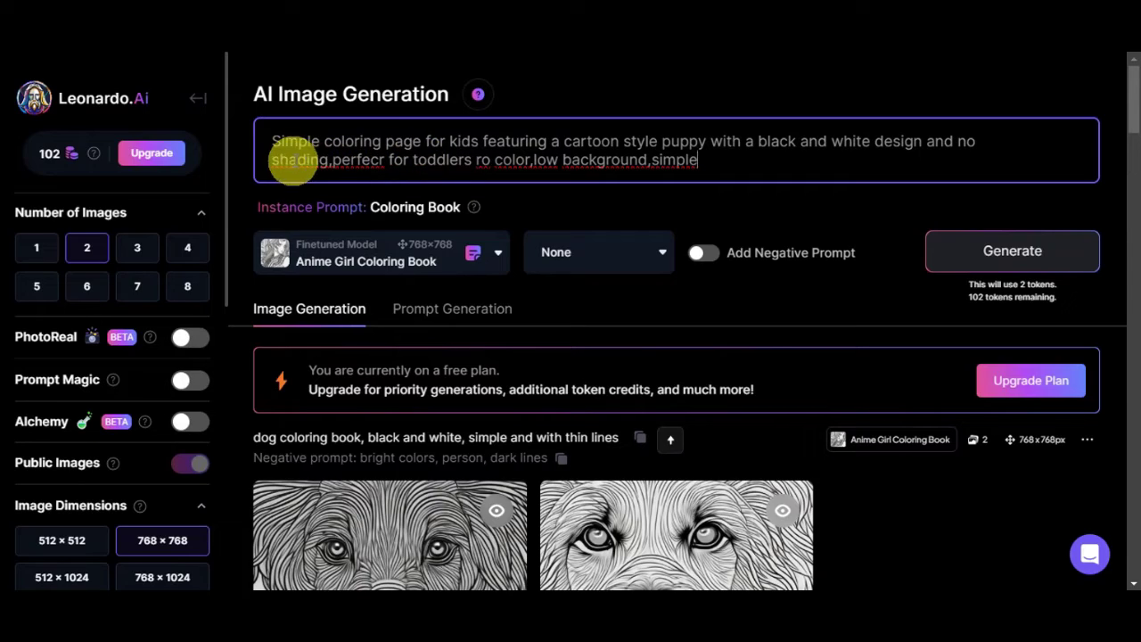
Step: Fix the prompt: comma after shading, 'perfect', 'no color', spaces before 'simple' and 'low'
click(330, 160)
text(,)
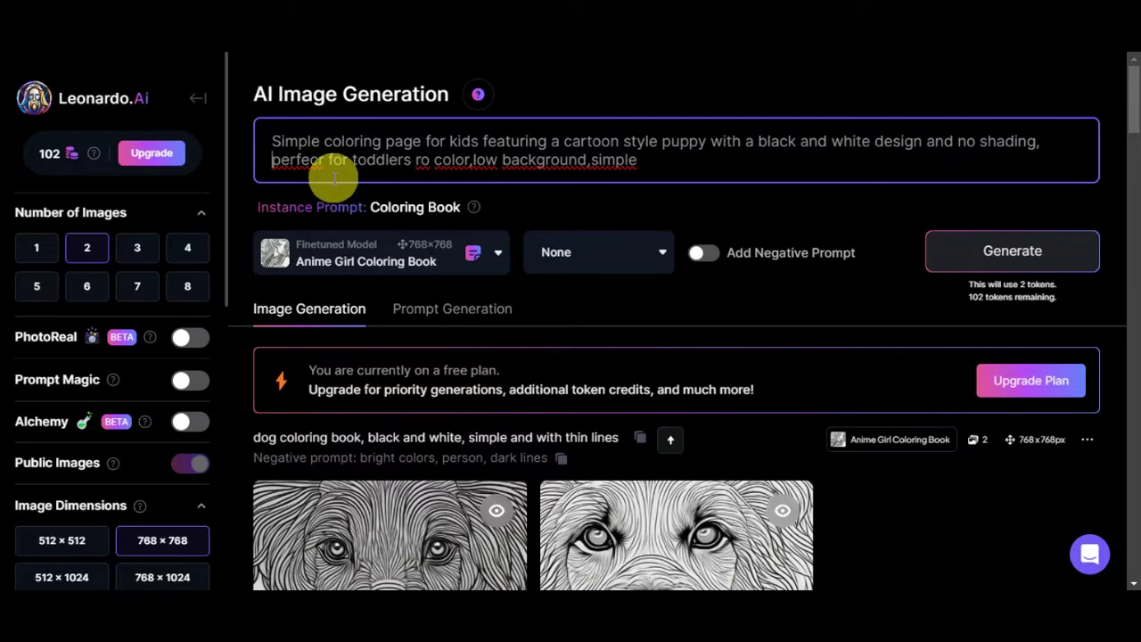
click(321, 162)
key(BackSpace)
text(t)
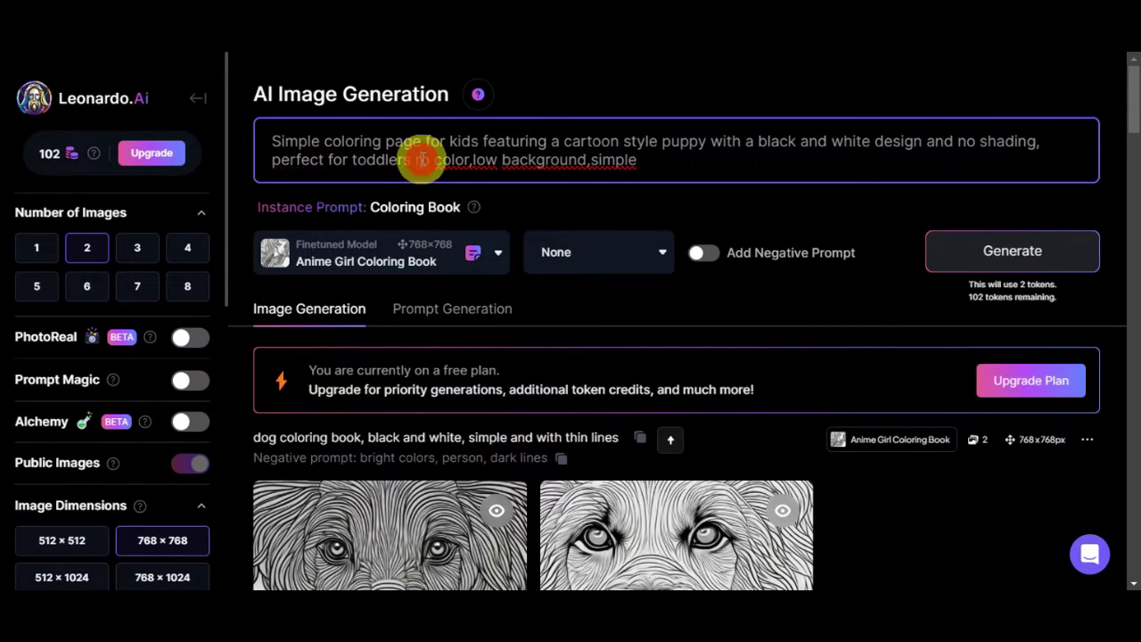
key(BackSpace)
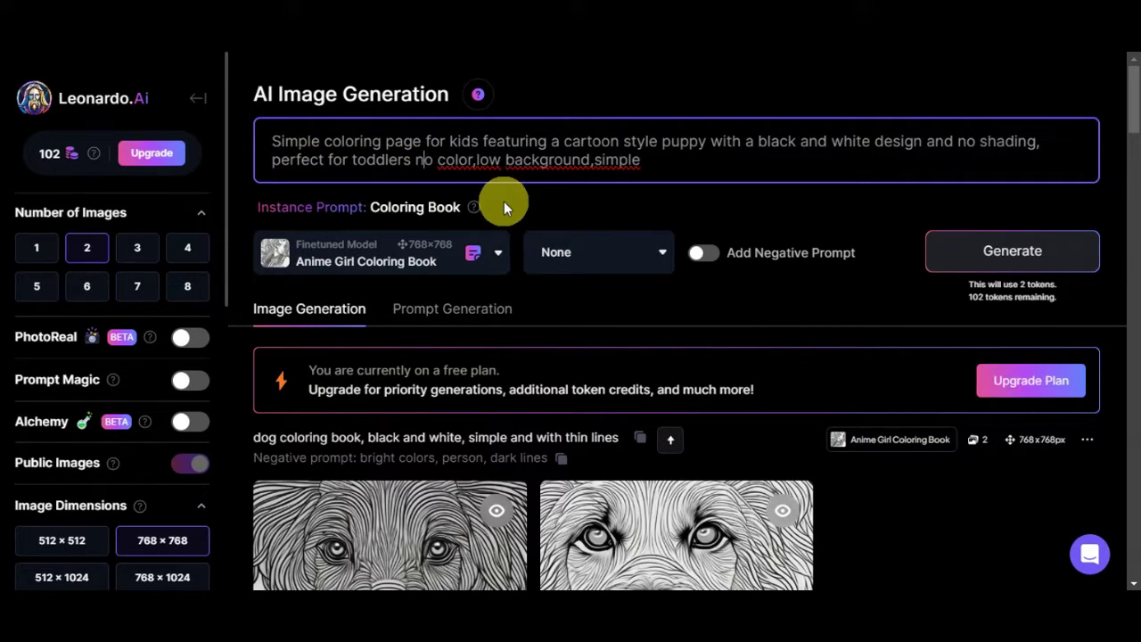
click(594, 162)
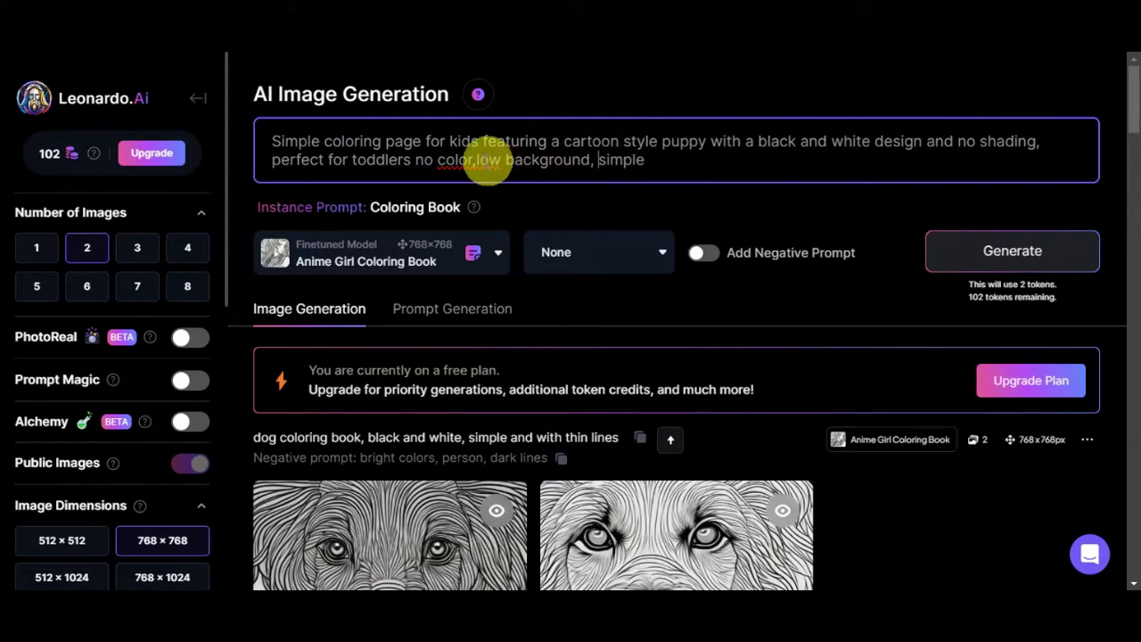
click(479, 160)
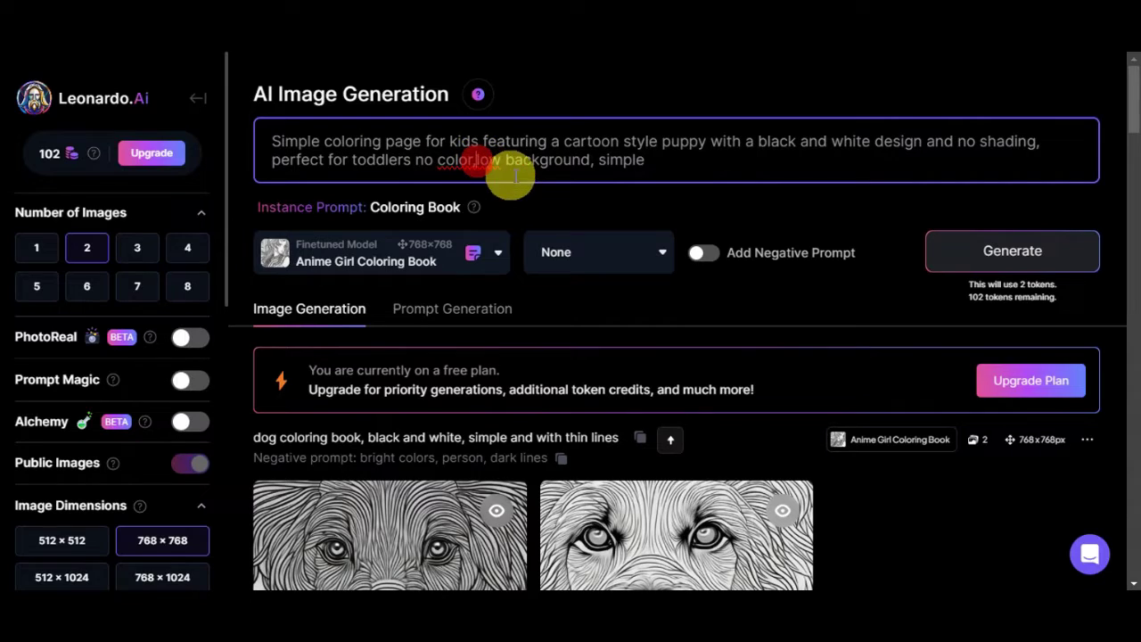
click(1005, 258)
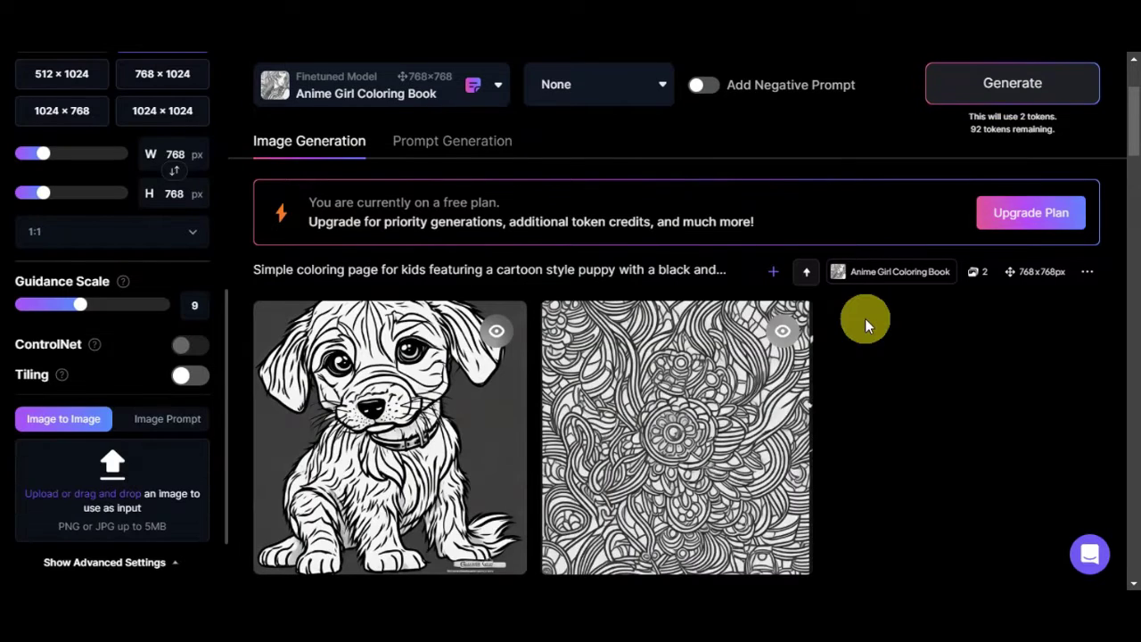
click(395, 408)
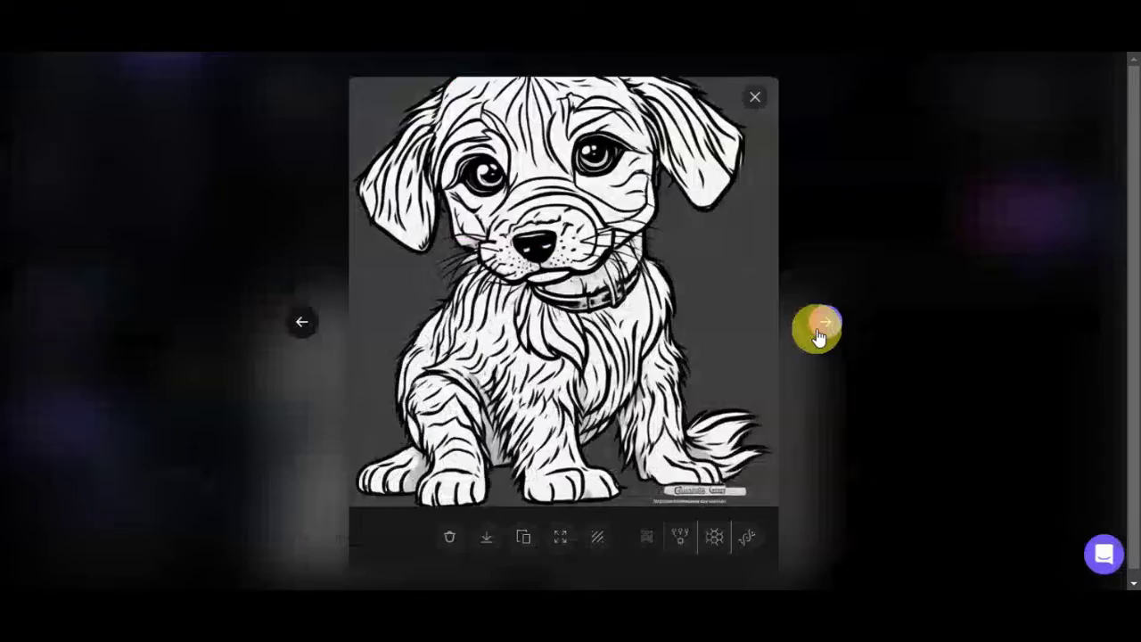
click(822, 326)
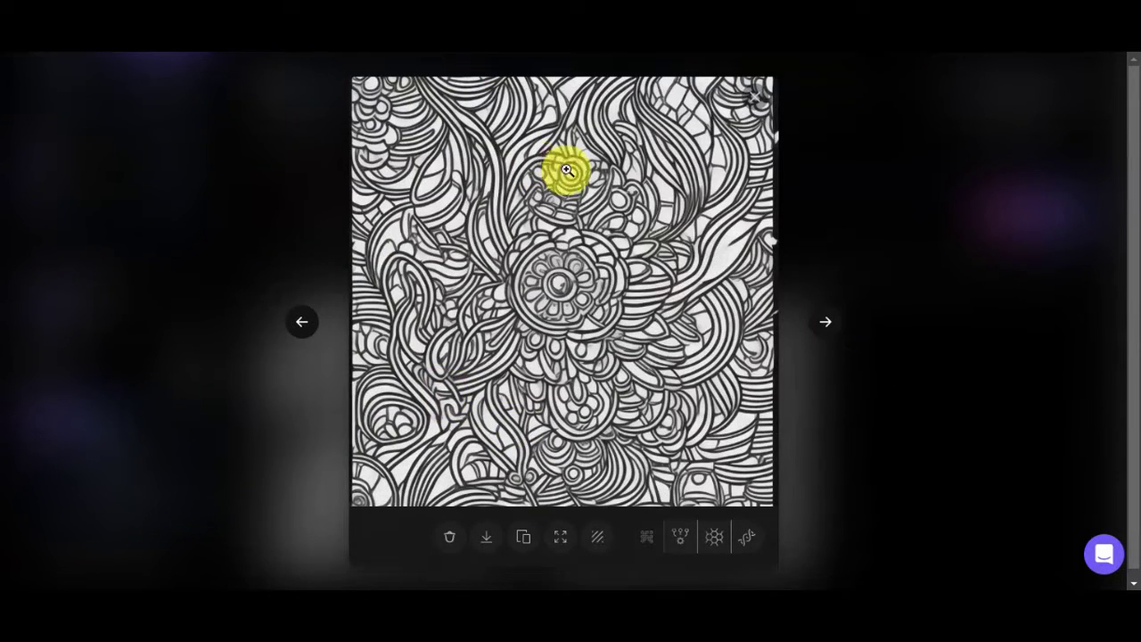
click(753, 106)
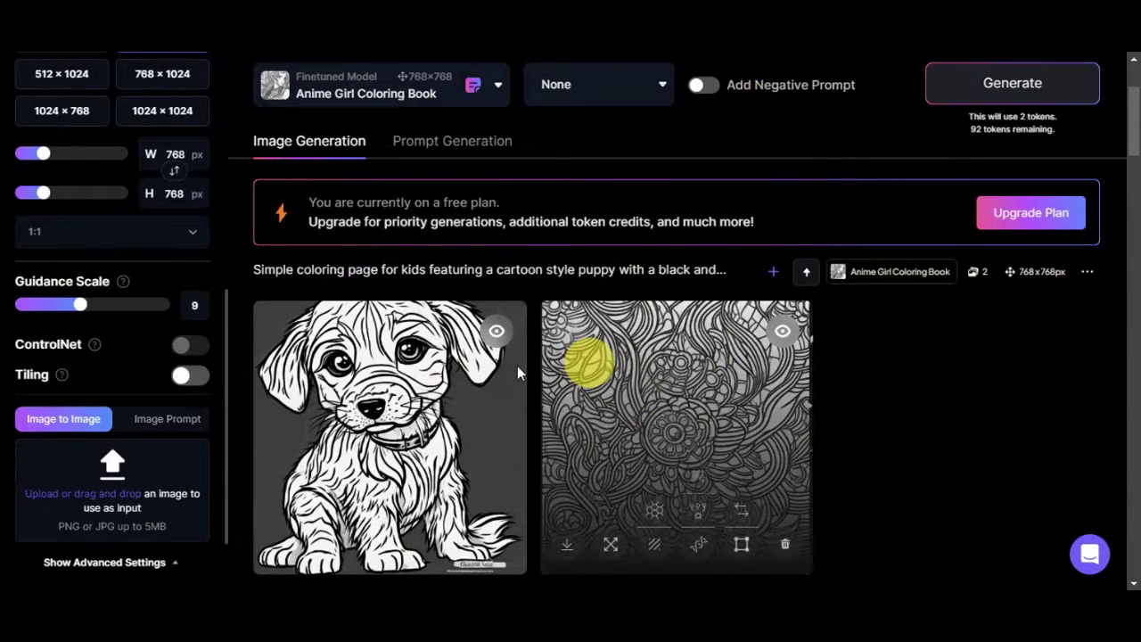
Step: Replace the prompt with the pasted puppy prompt and generate another batch
scroll(981, 384, up, 2)
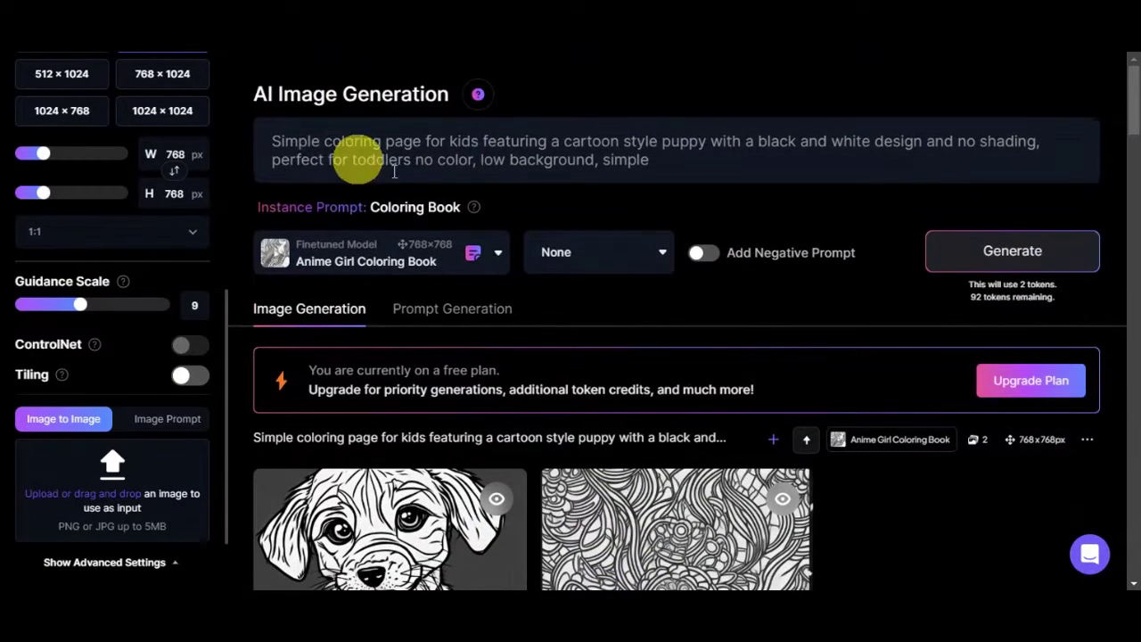
drag(731, 166, 230, 128)
text(Simple coloring page for kids featuring a cartoon style puppy with a black and white design and no shading,perfecr for toddlers ro color,low background,simple)
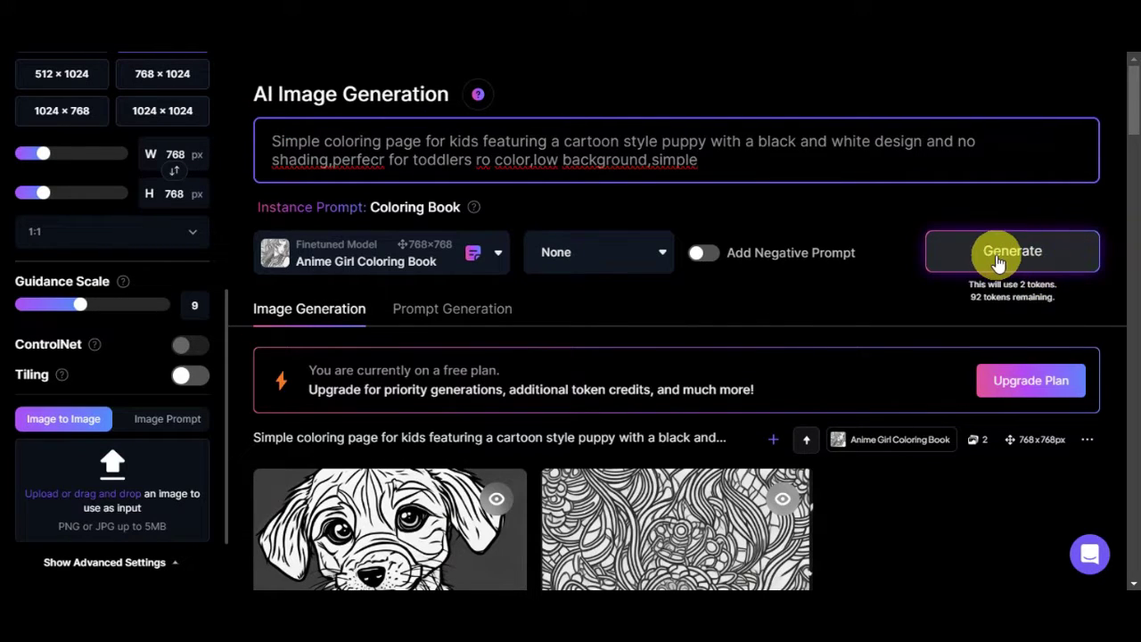
click(999, 258)
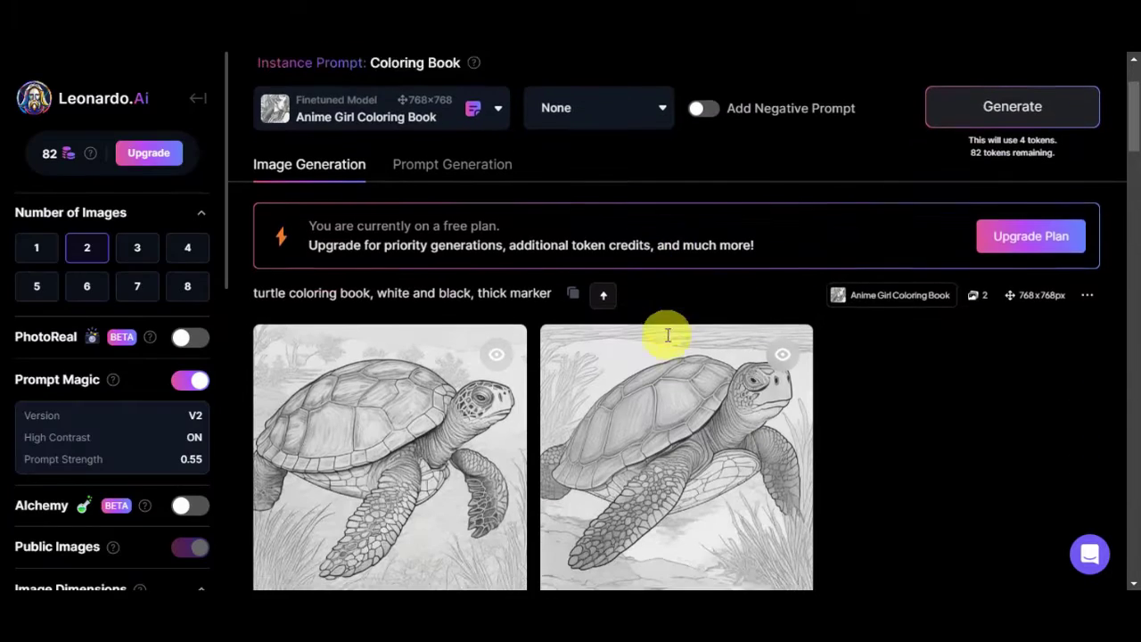
Step: Preview both generated turtle images in the enlarged view
scroll(678, 366, down, 1)
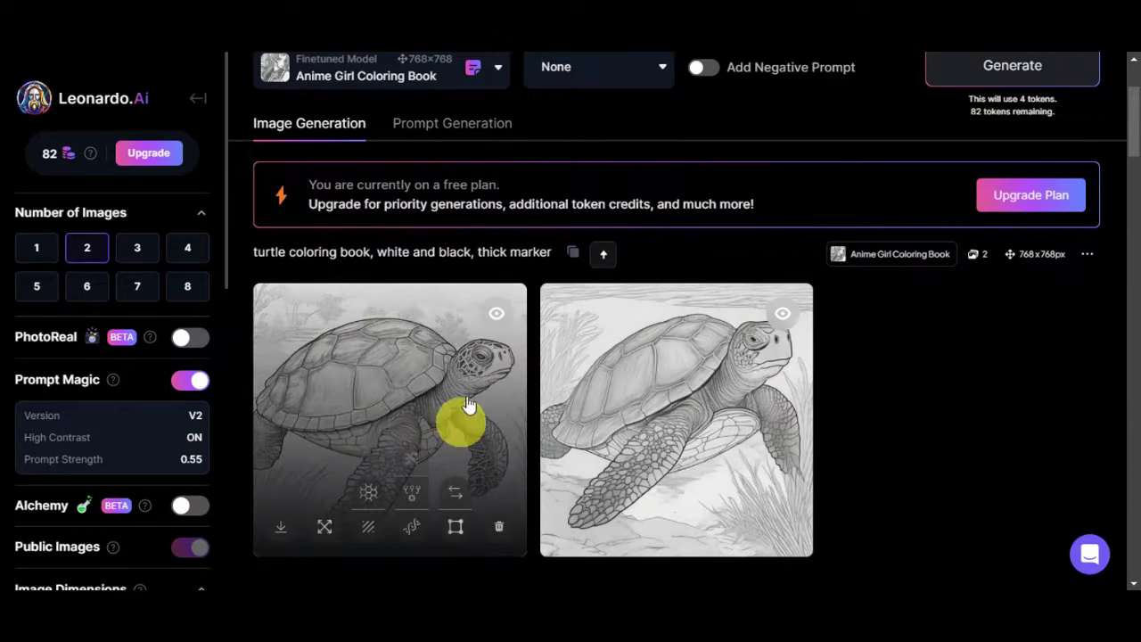
click(403, 389)
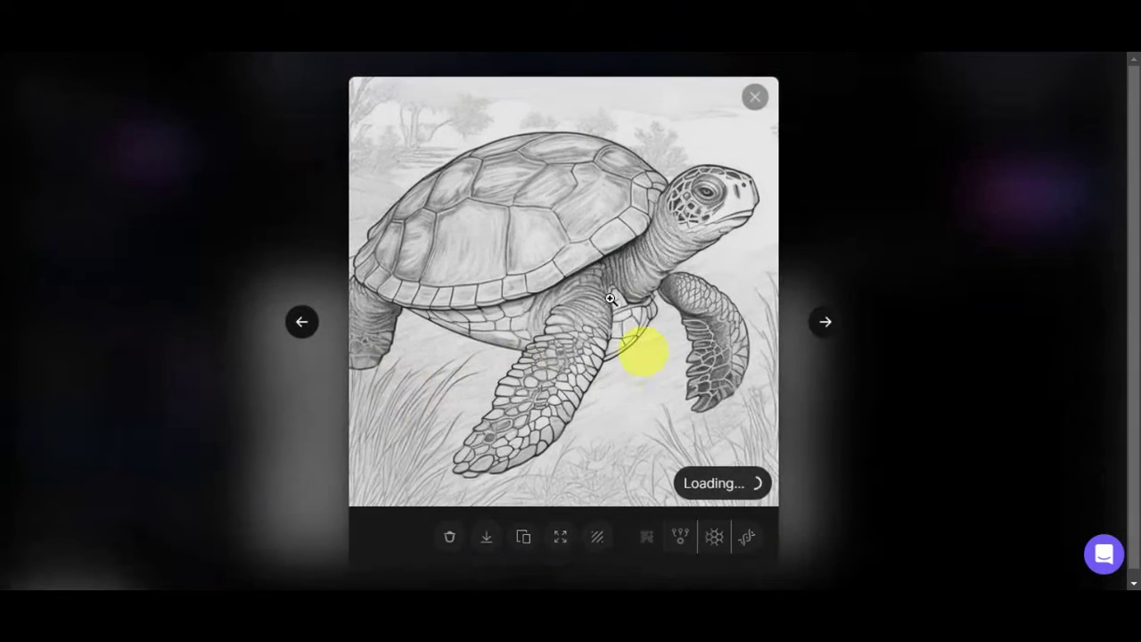
click(822, 324)
click(755, 97)
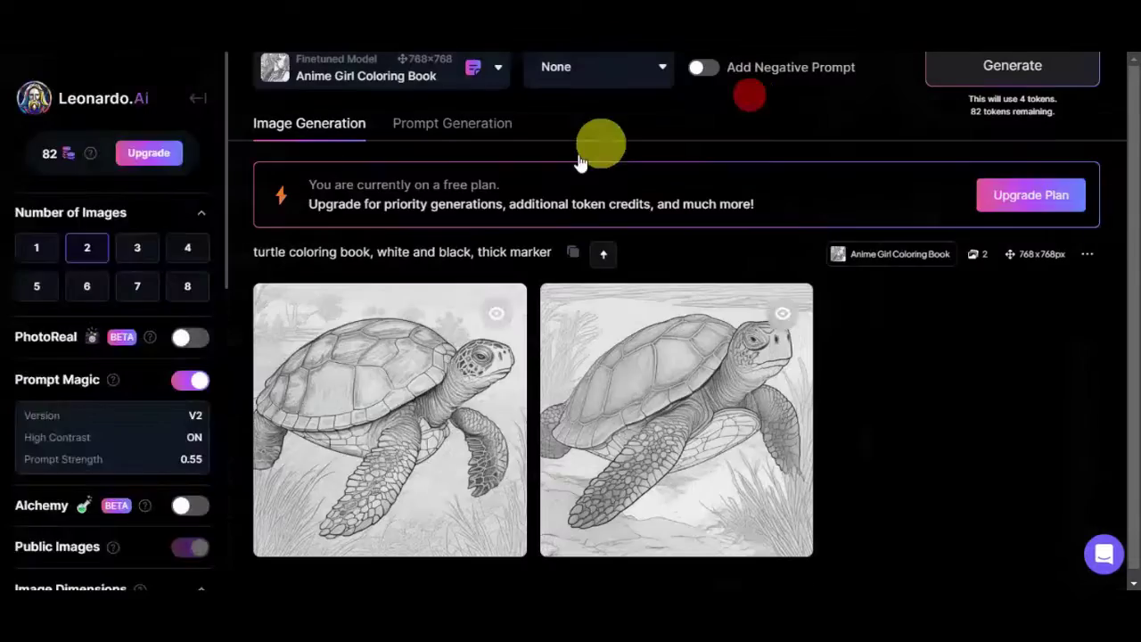
Step: Enable a 'no shading' negative prompt and start the main prompt with 'simple'
click(701, 67)
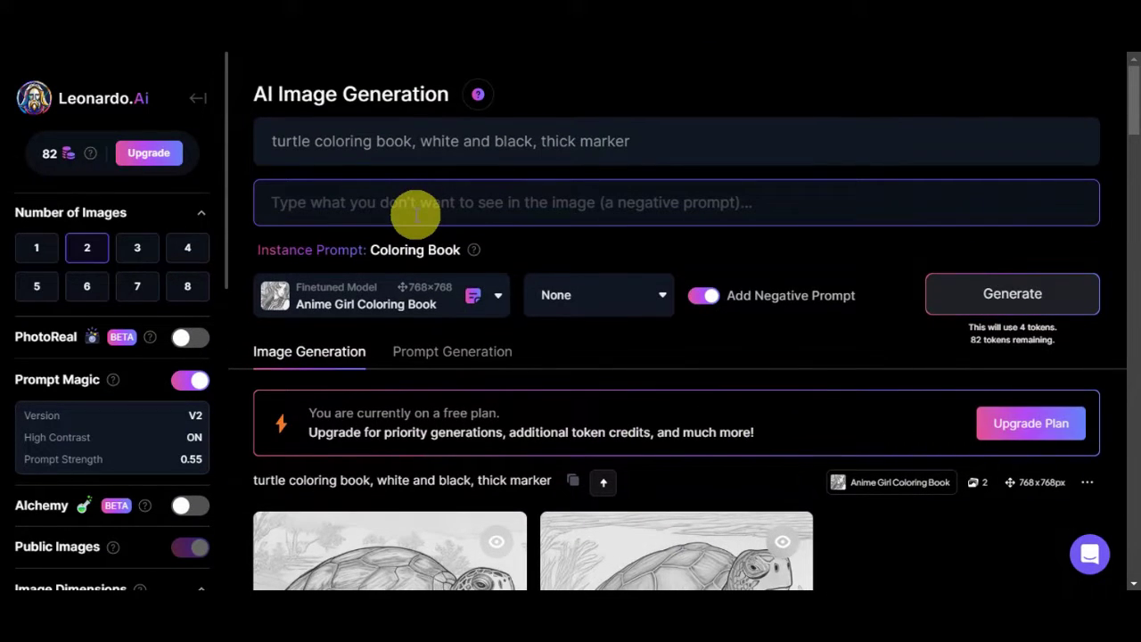
click(433, 200)
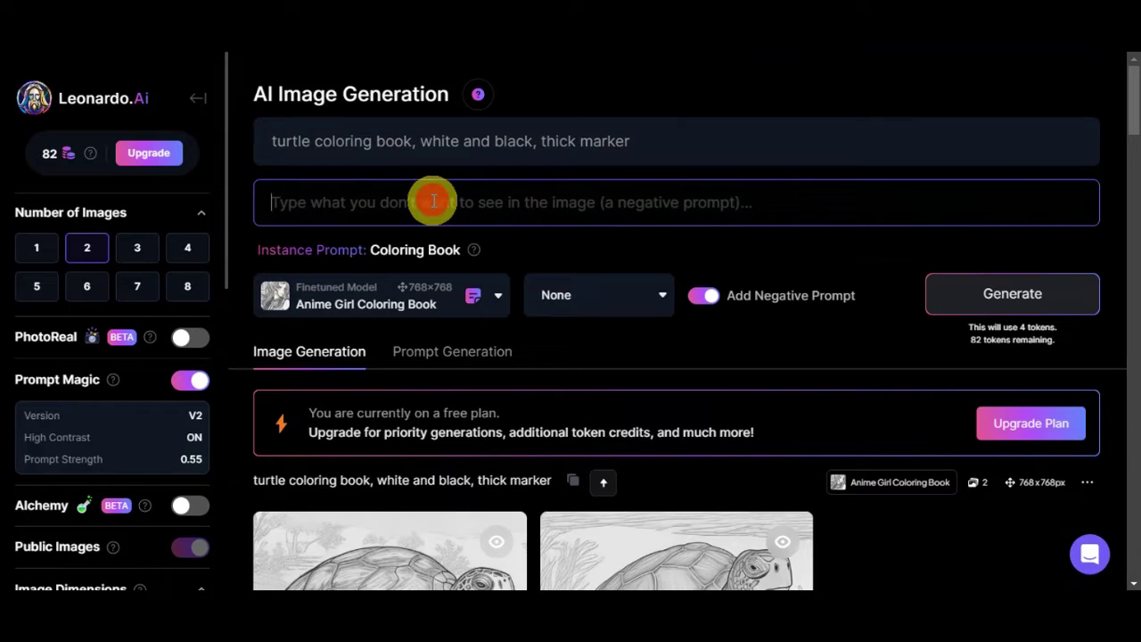
text(no shading)
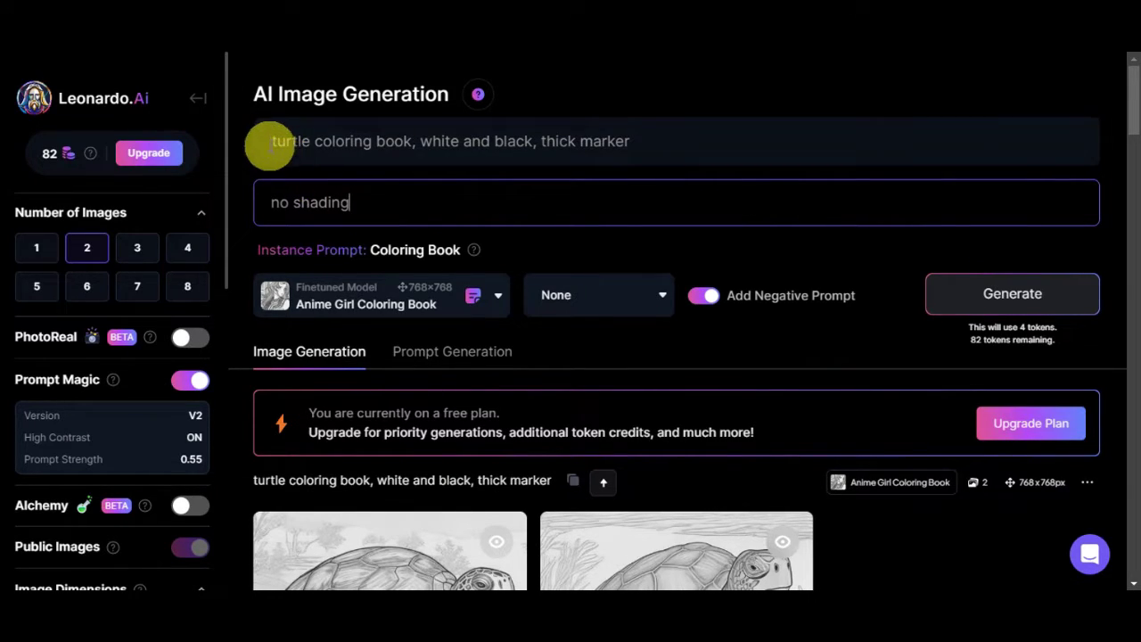
click(296, 170)
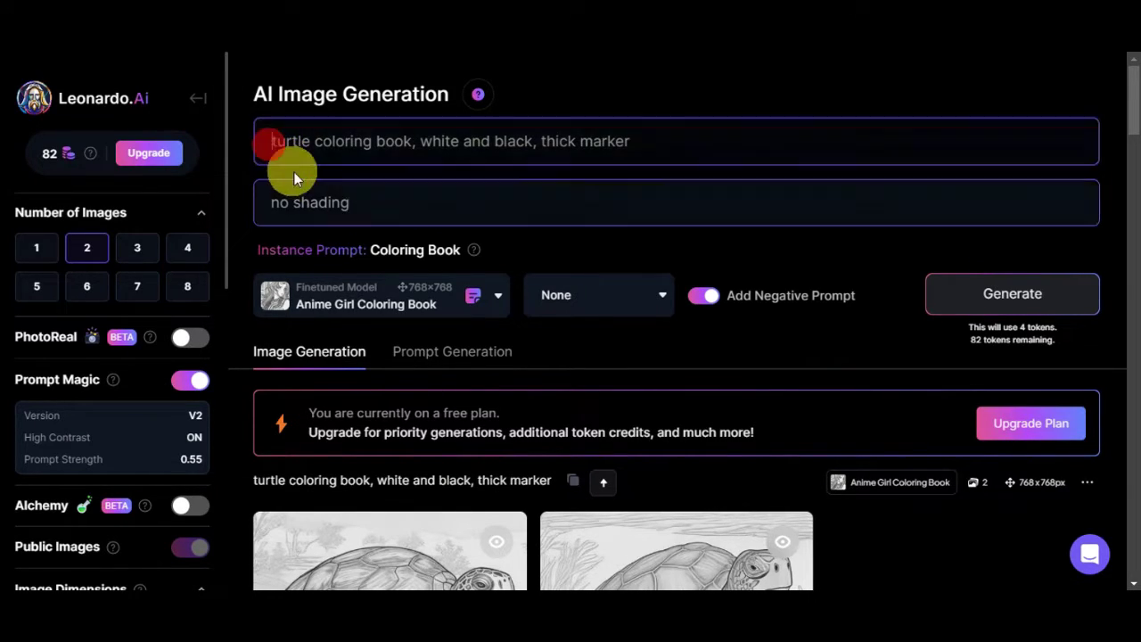
text(simple)
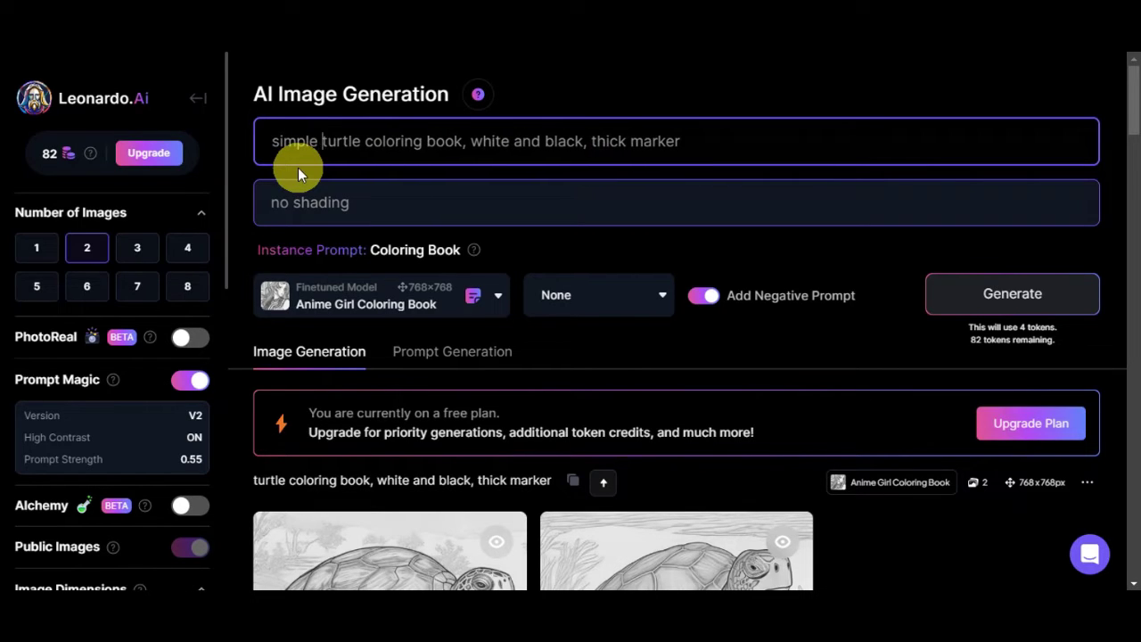
Step: Generate new turtle pages with the updated prompts and browse the results
click(1008, 294)
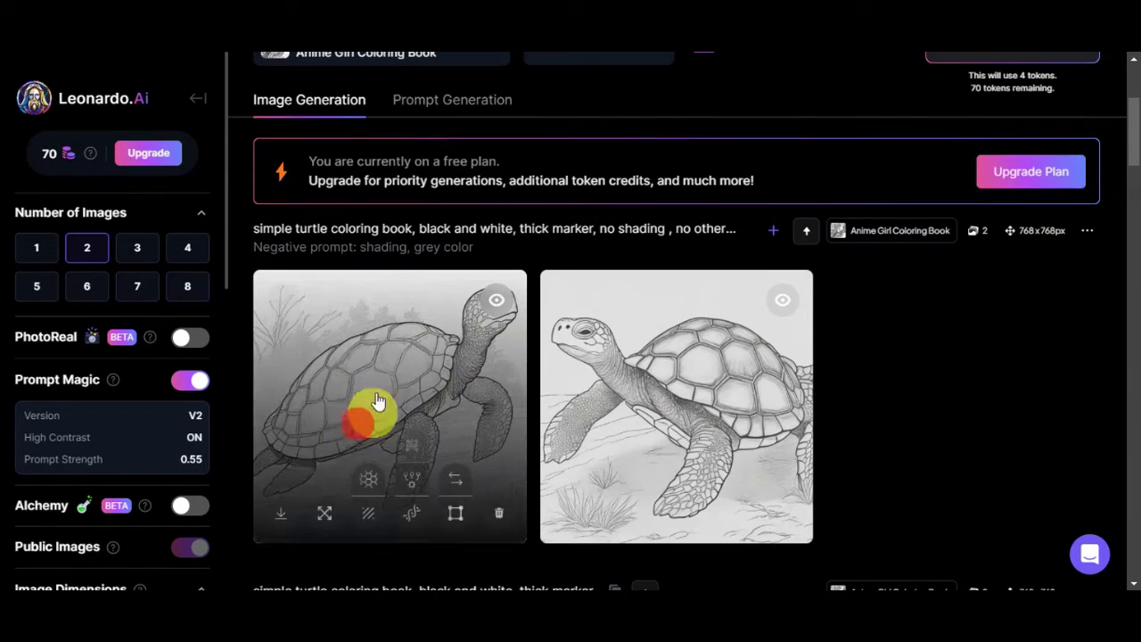
click(377, 401)
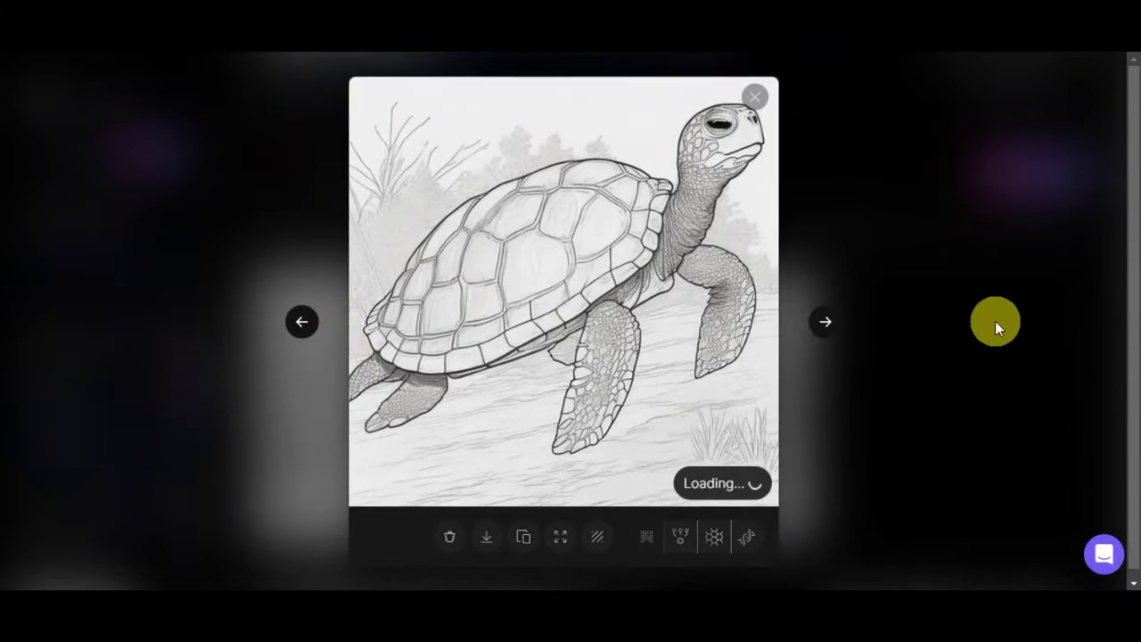
click(827, 323)
click(298, 328)
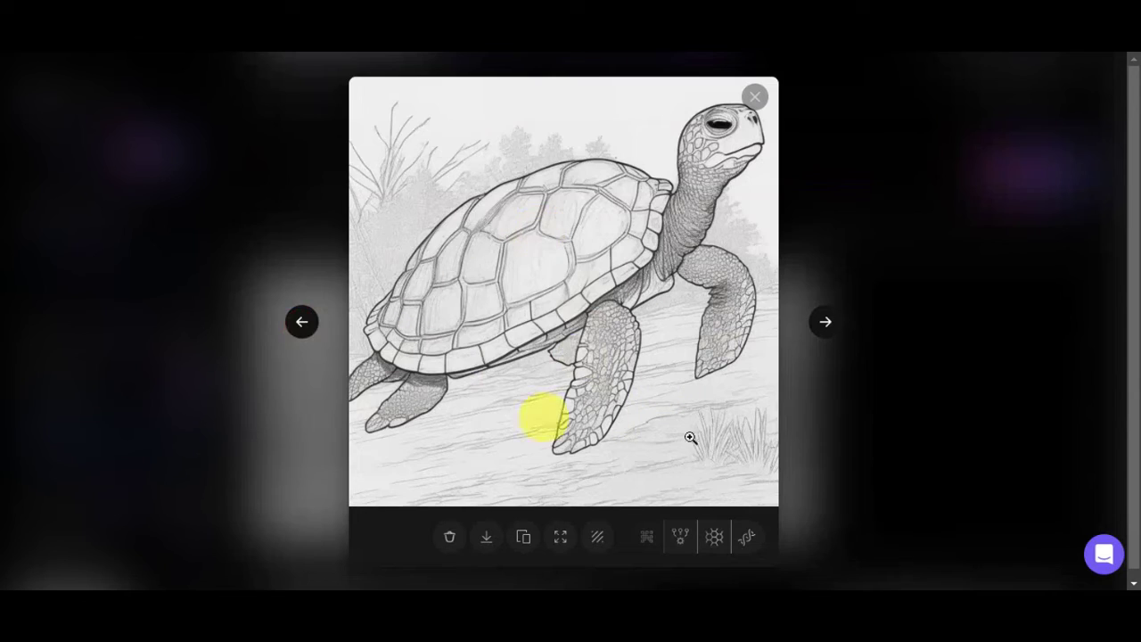
Step: Download the turtle coloring page as a 408 KB JPG and check the downloads list
right_click(743, 246)
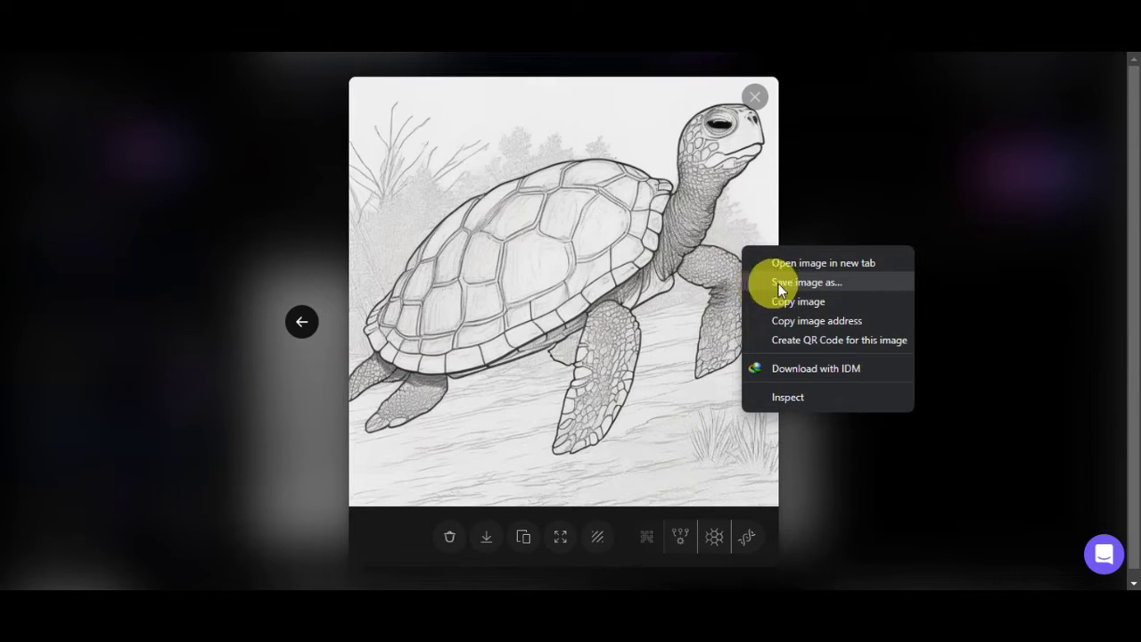
click(487, 537)
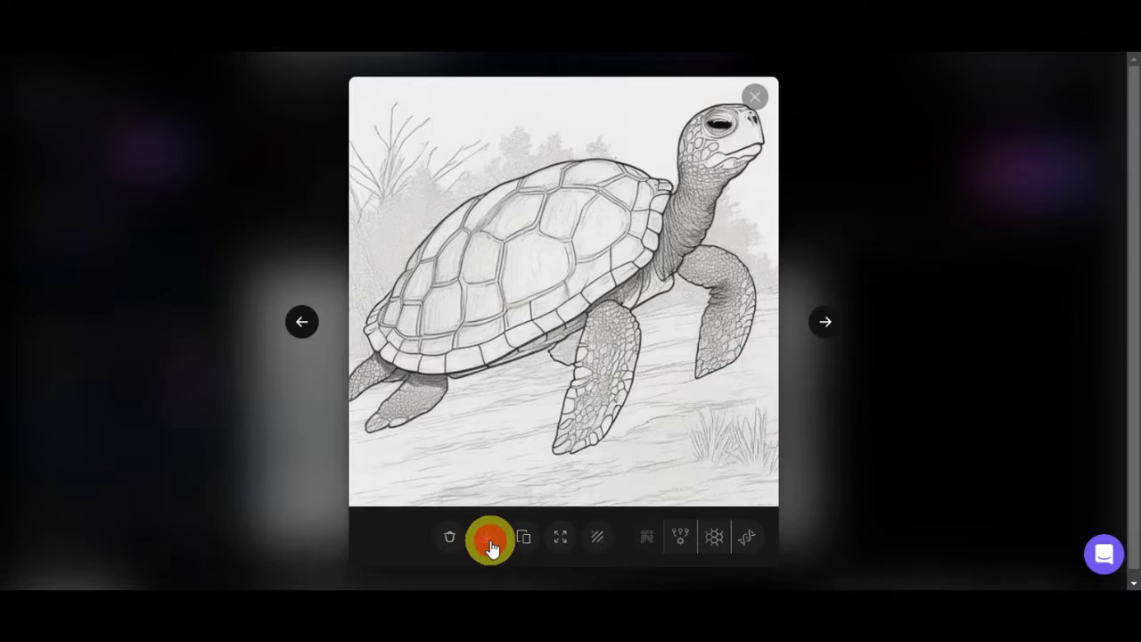
key(Escape)
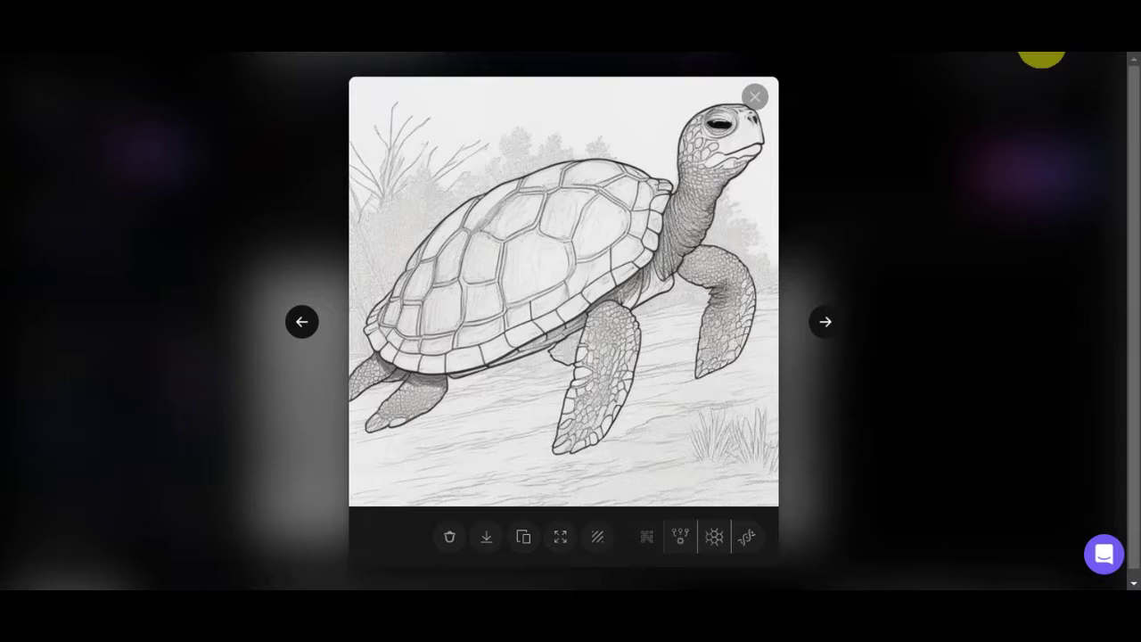
click(1036, 48)
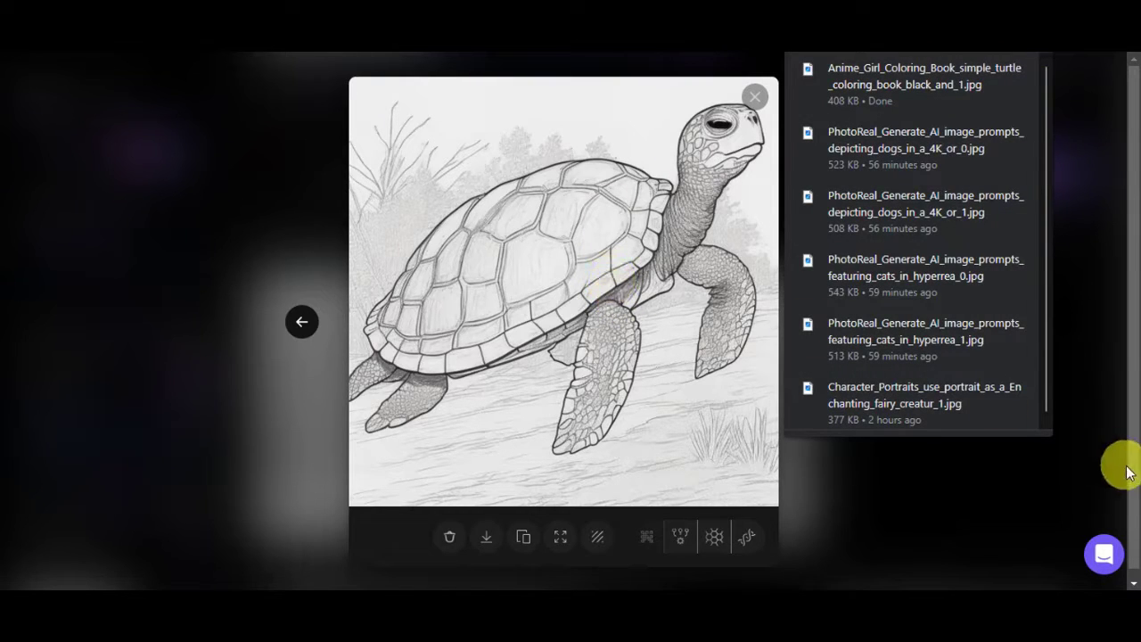
Step: Upload the downloaded turtle JPG (768x768, 418.04 KB) to bigjpg
click(1092, 515)
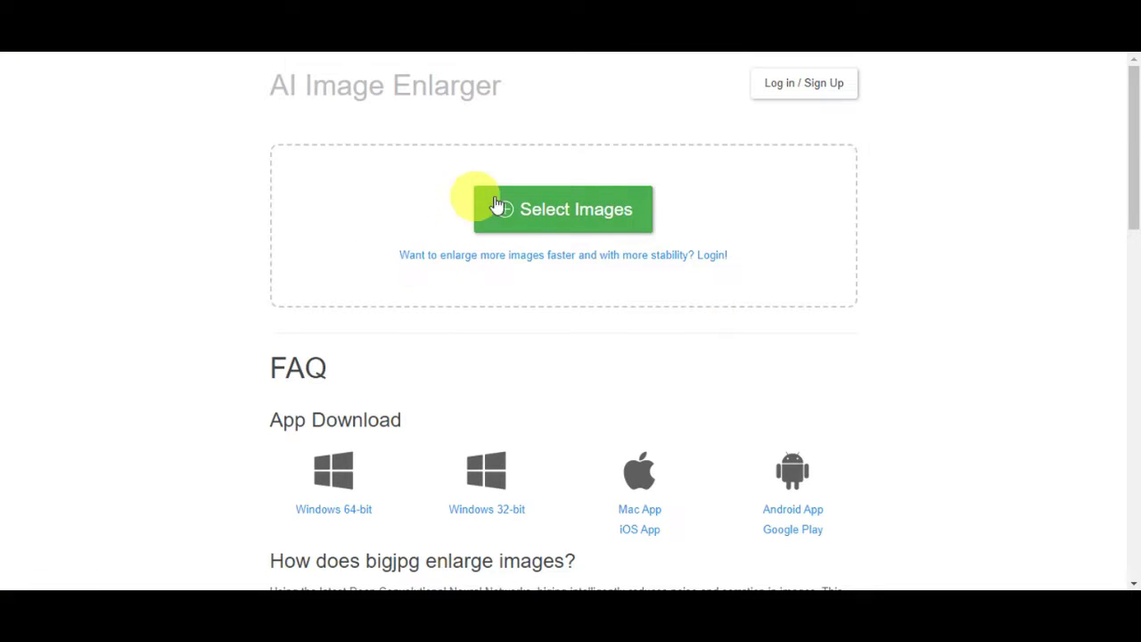
click(556, 220)
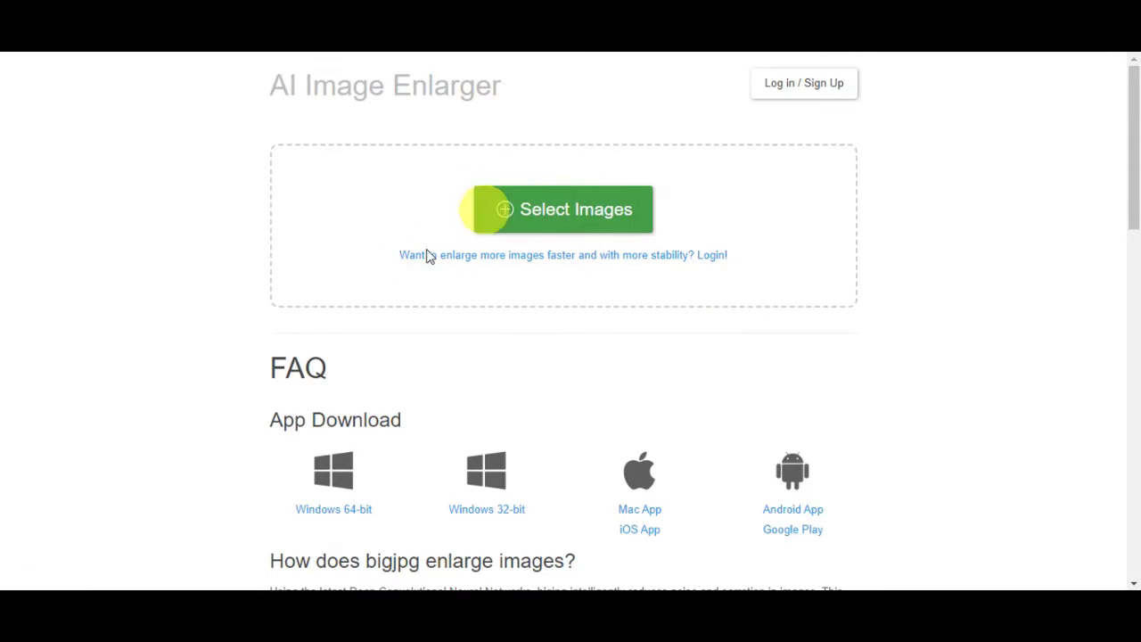
drag(158, 256, 563, 214)
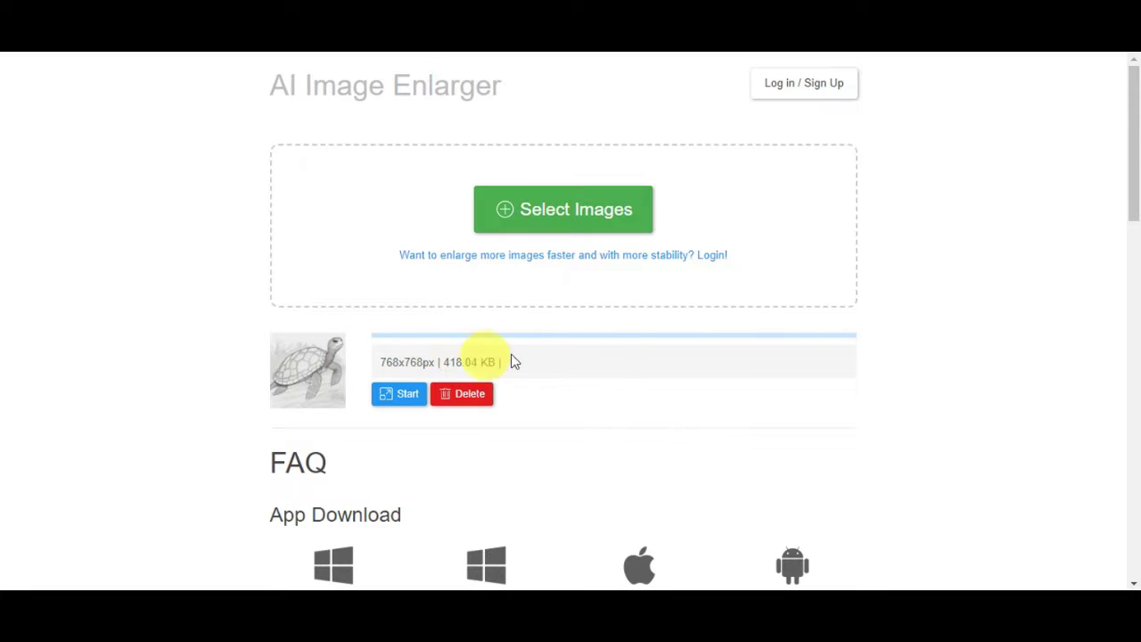
scroll(603, 396, down, 1)
scroll(399, 327, up, 1)
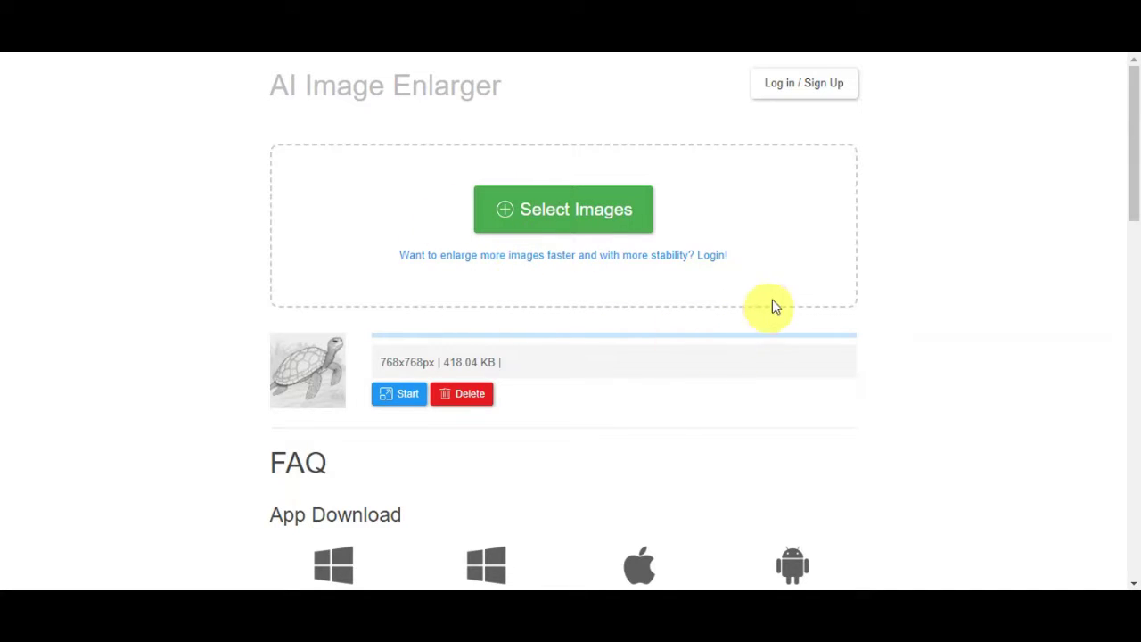
Step: Start a 4x Artwork enlargement of the turtle image in bigjpg
click(393, 398)
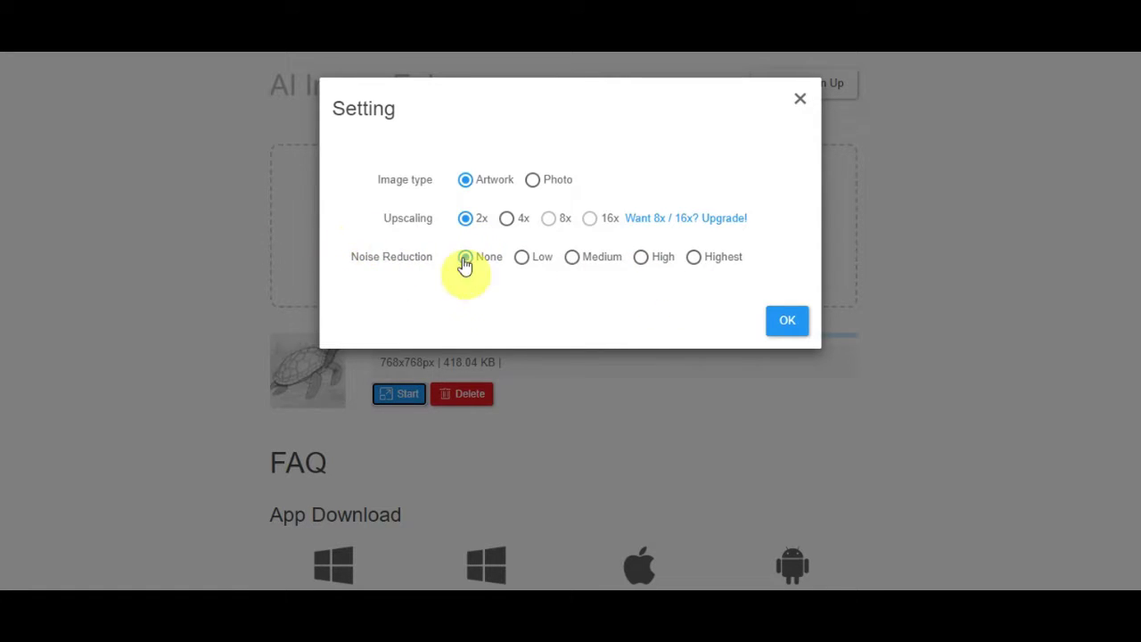
click(507, 223)
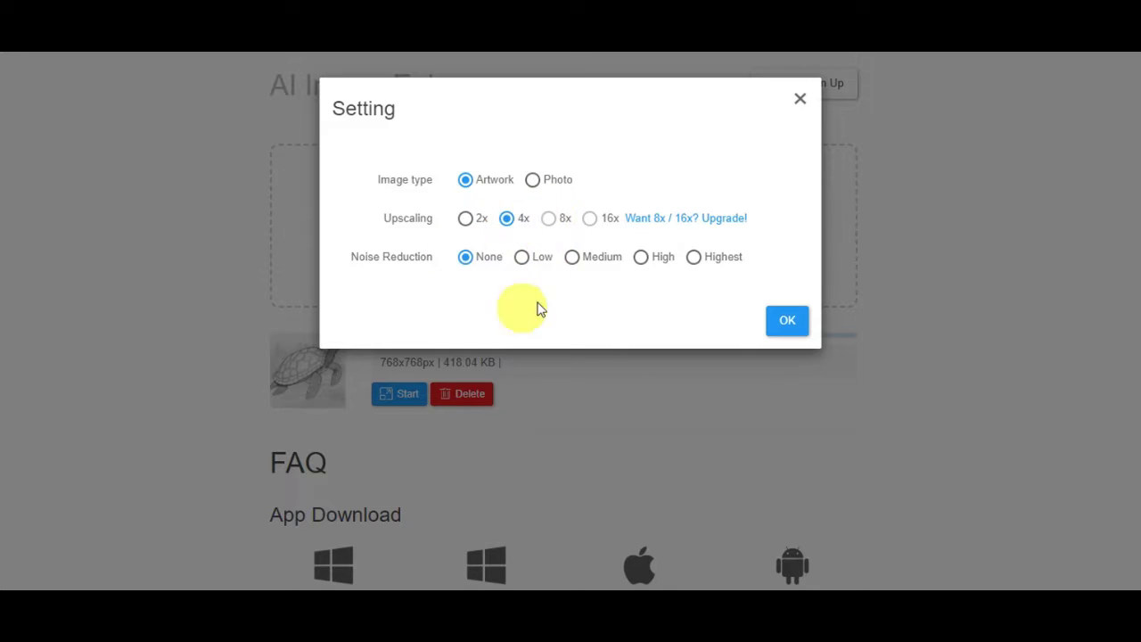
click(790, 323)
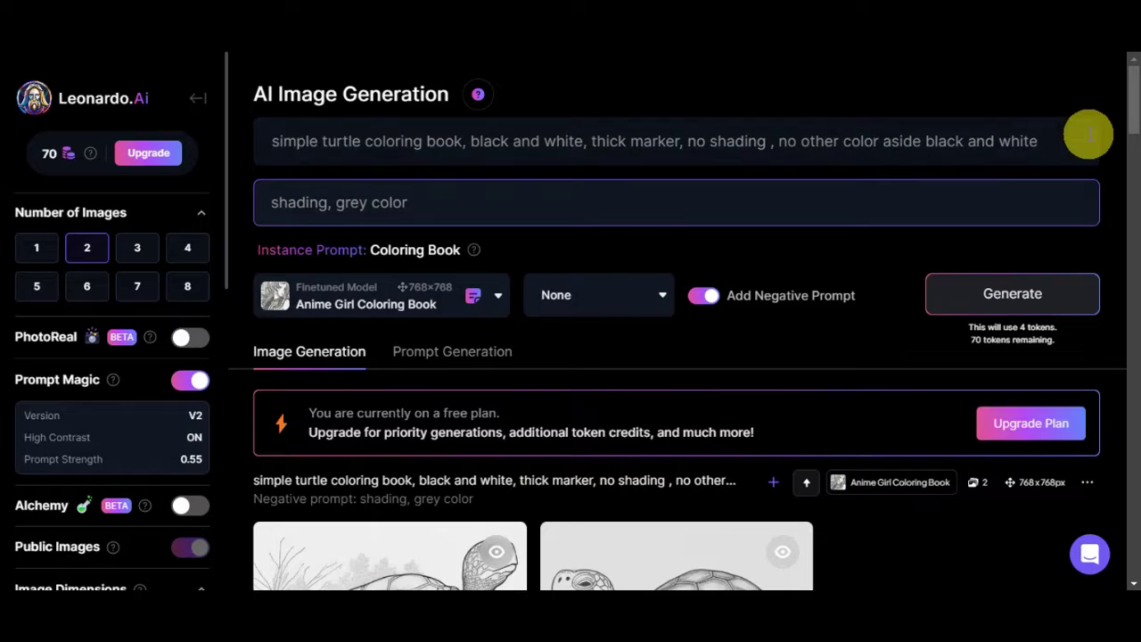
Step: Change the prompt subject to bird, append ', high contrast', disable the negative prompt, and generate
drag(1067, 140, 254, 116)
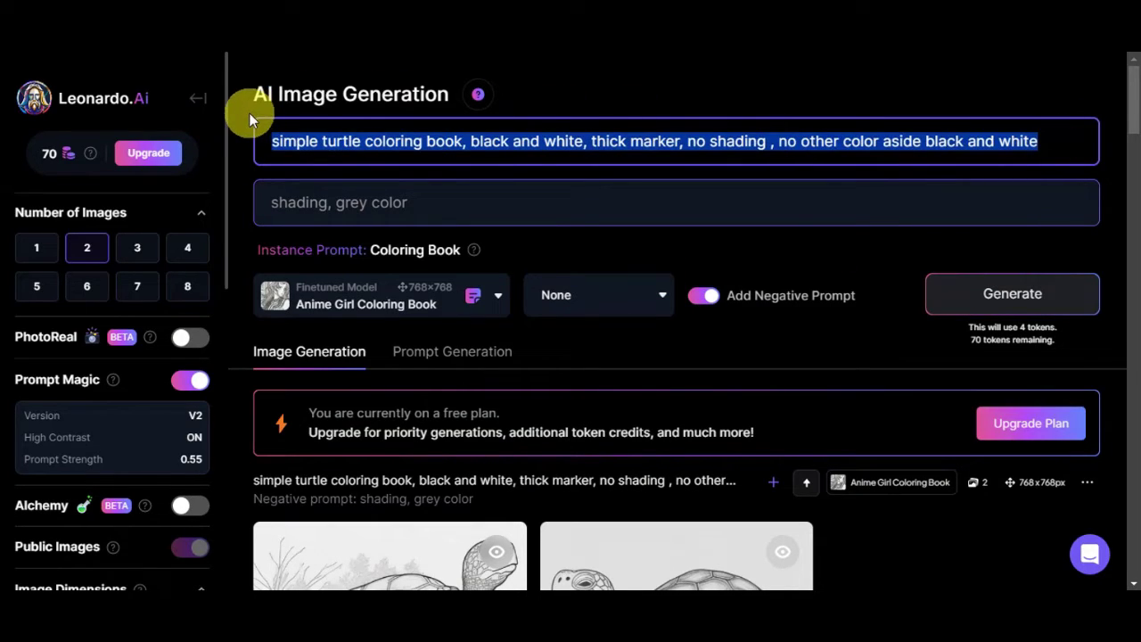
click(319, 129)
drag(321, 140, 355, 145)
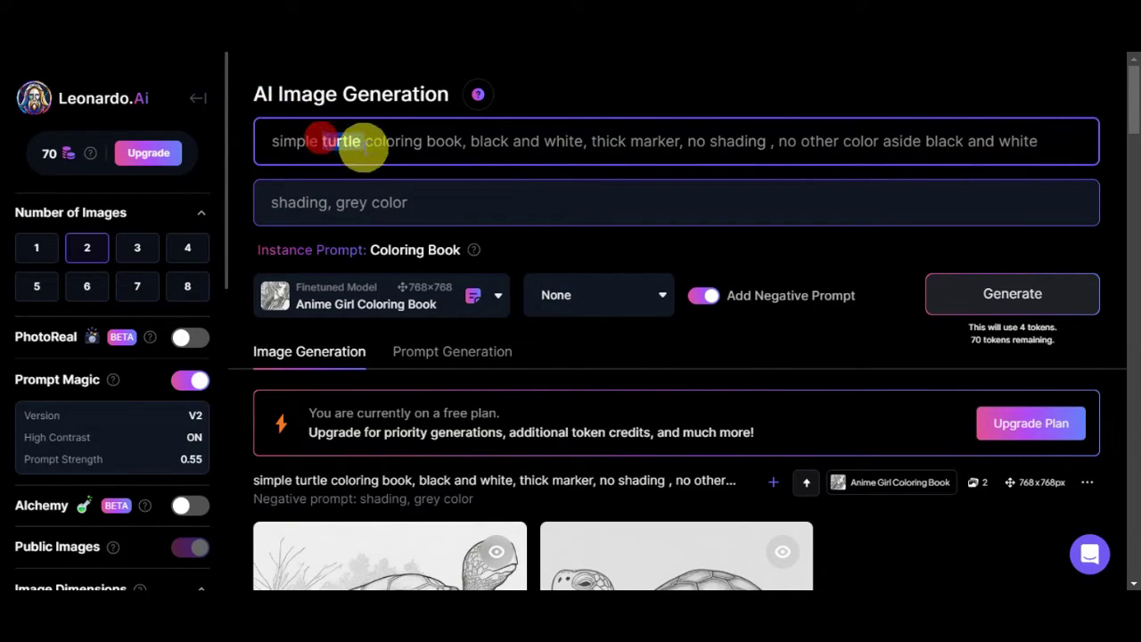
text(bir)
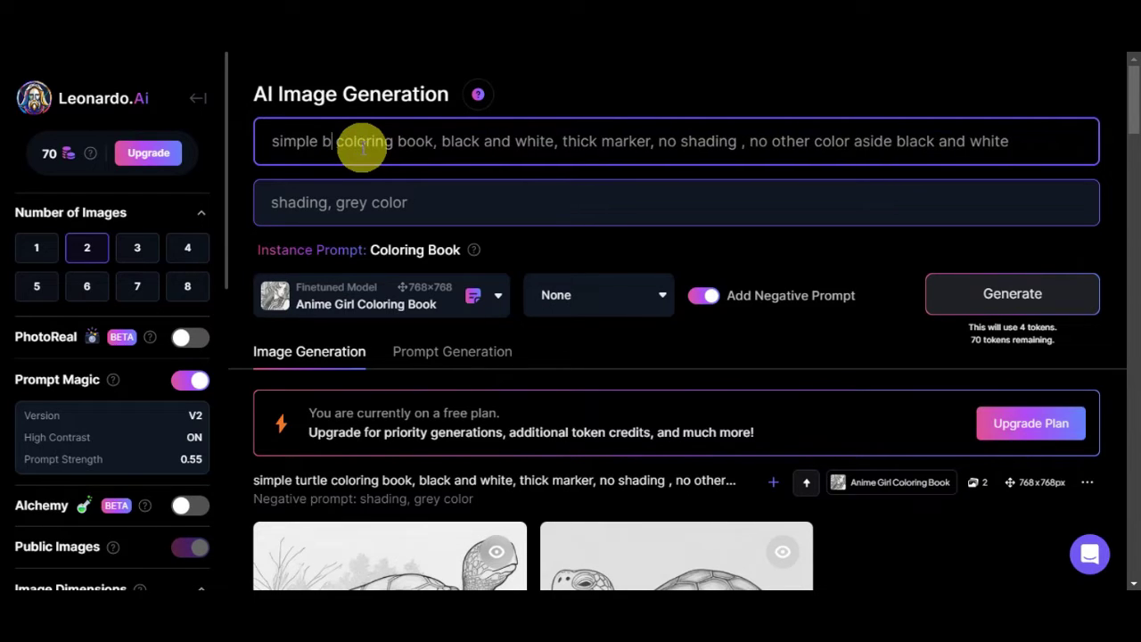
text(d)
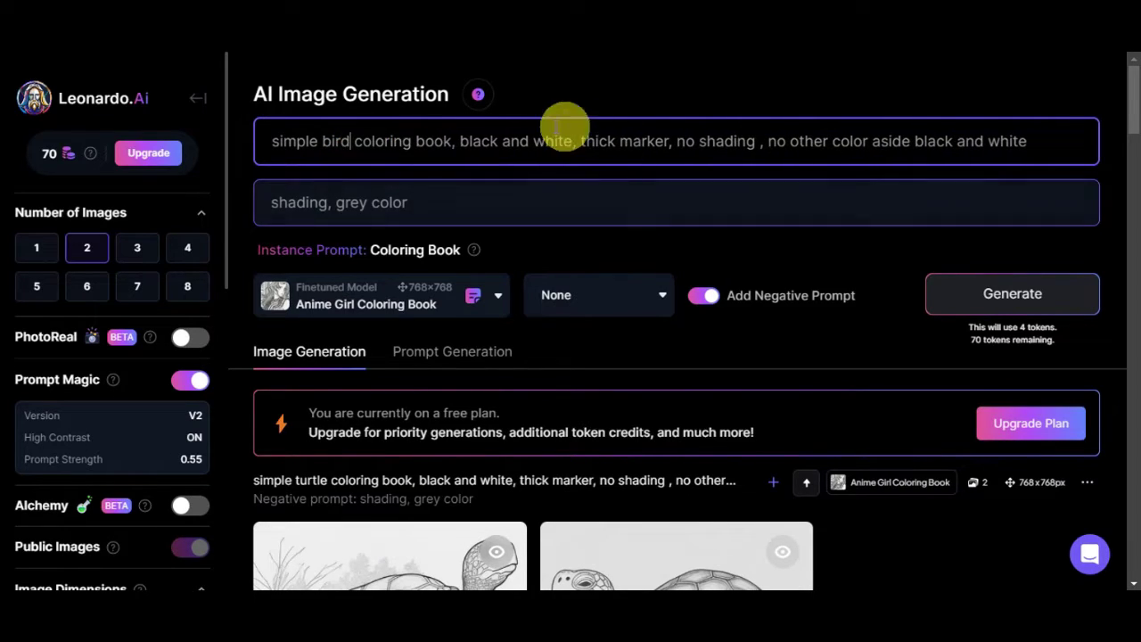
key(End)
text(, high contrast)
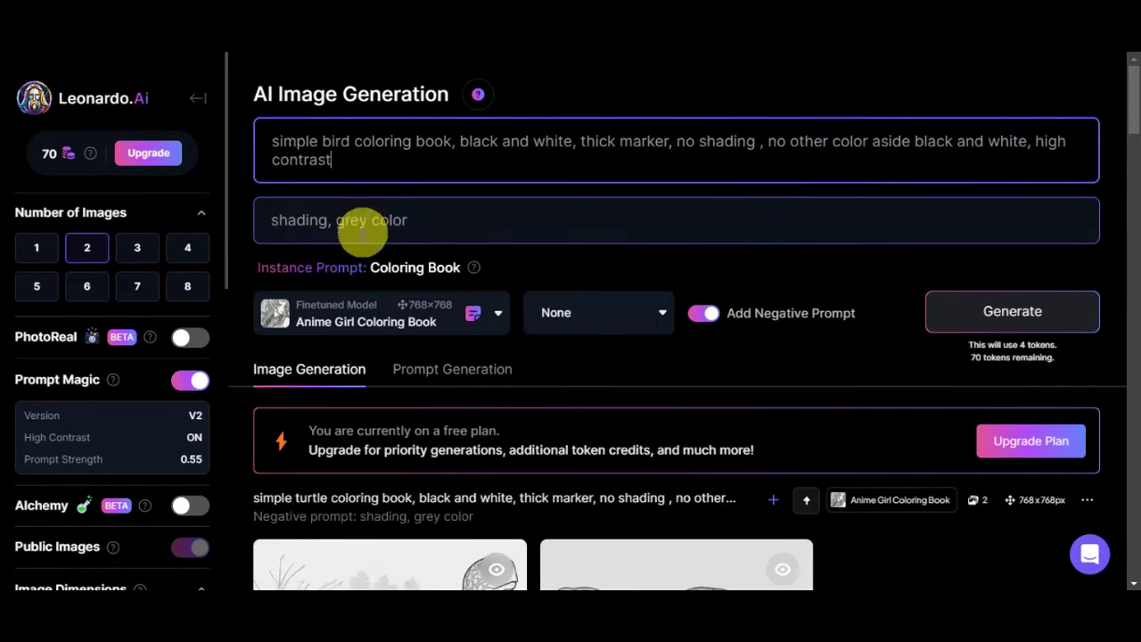
click(710, 313)
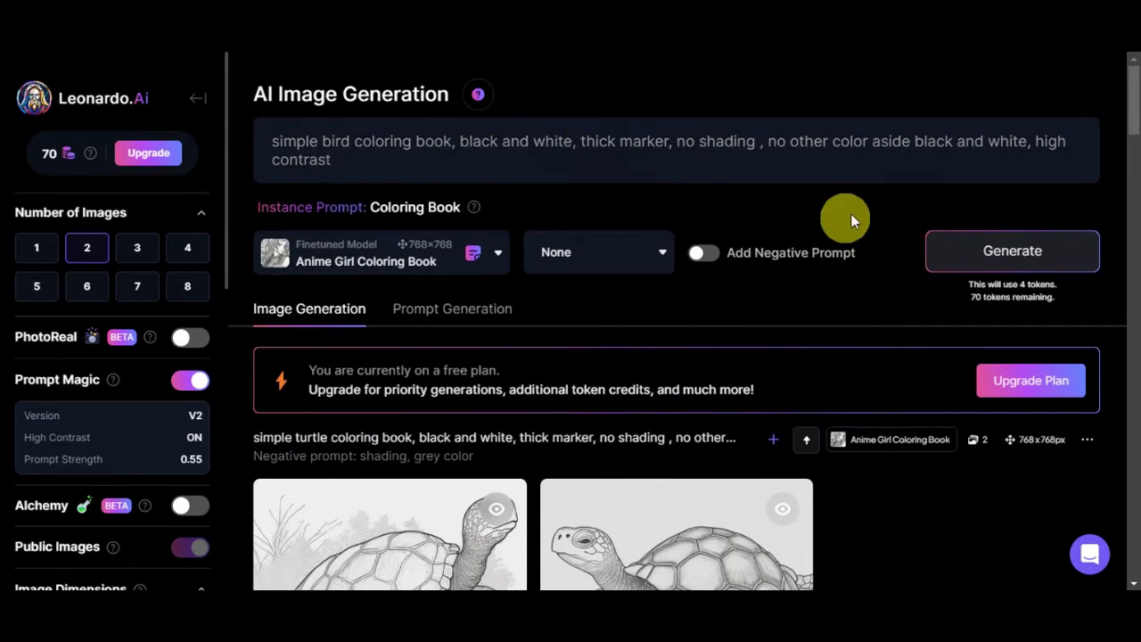
click(971, 258)
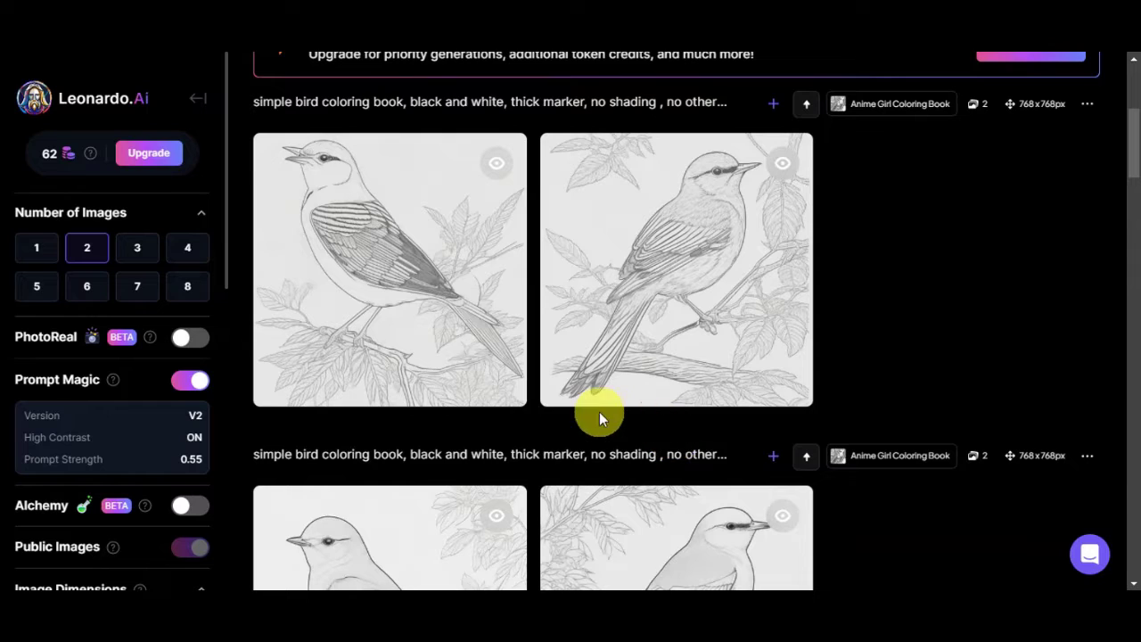
Step: Download both bird coloring pages from the enlarged view
click(377, 220)
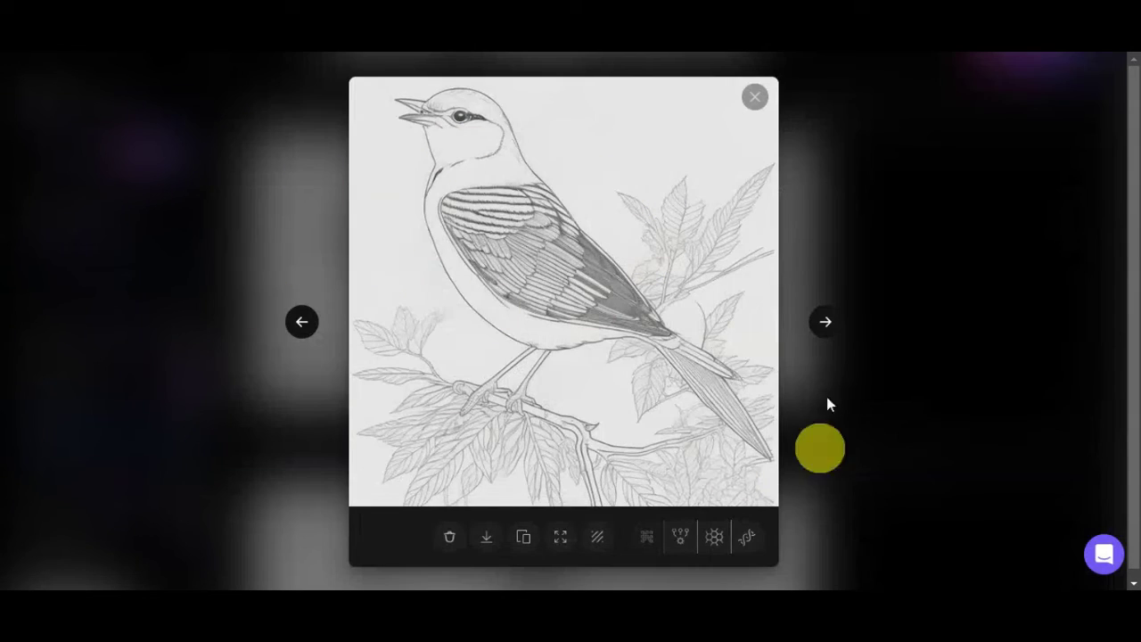
click(479, 536)
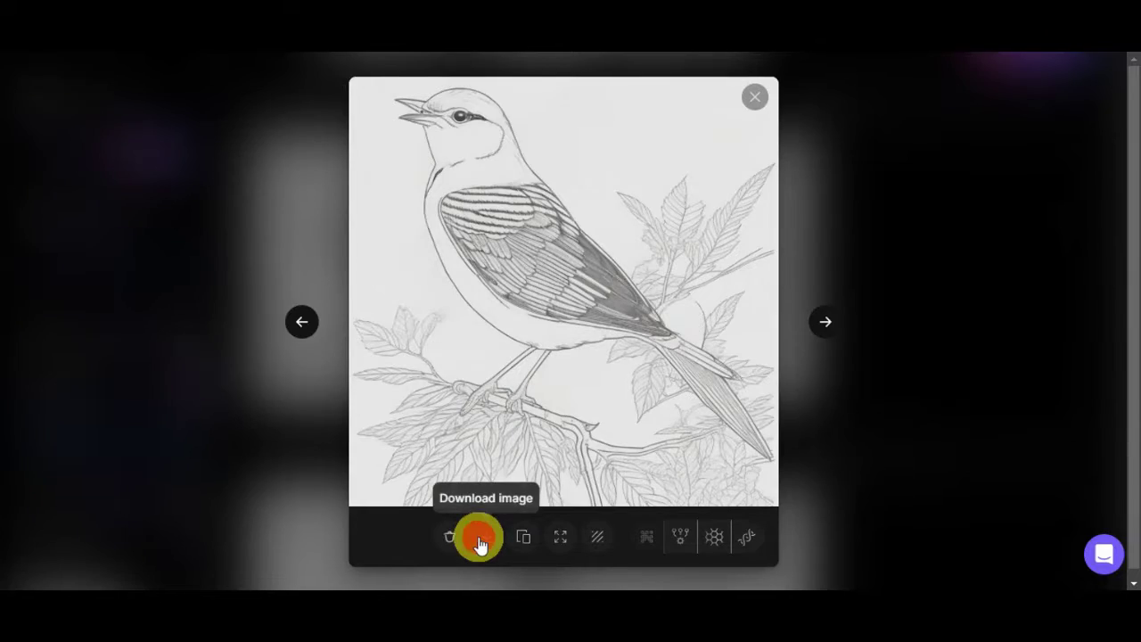
click(822, 327)
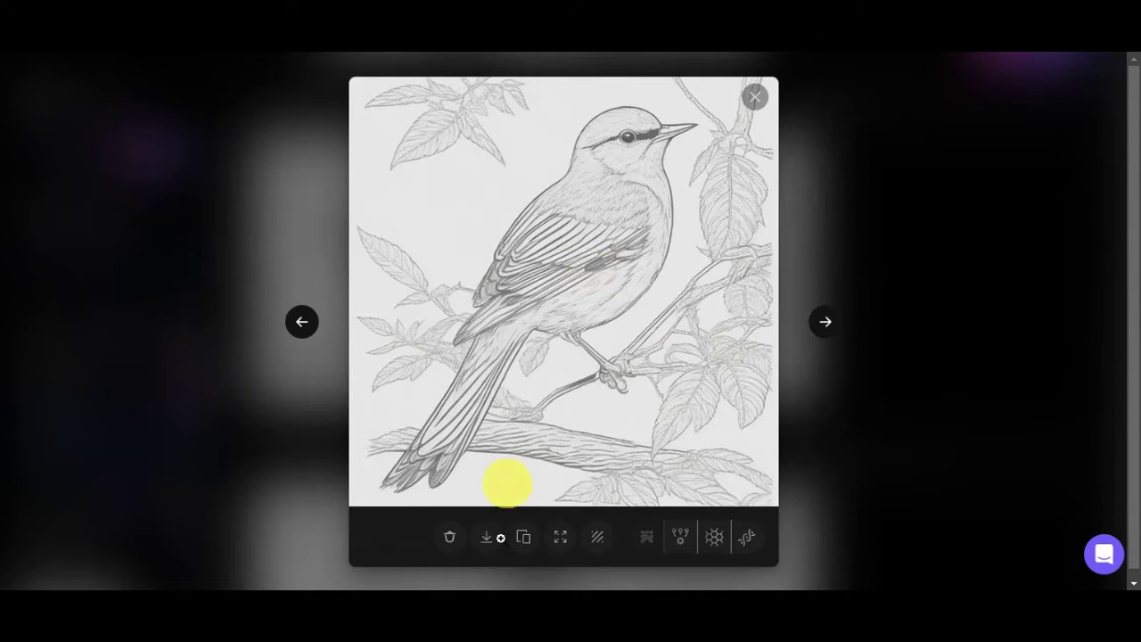
click(486, 539)
click(755, 97)
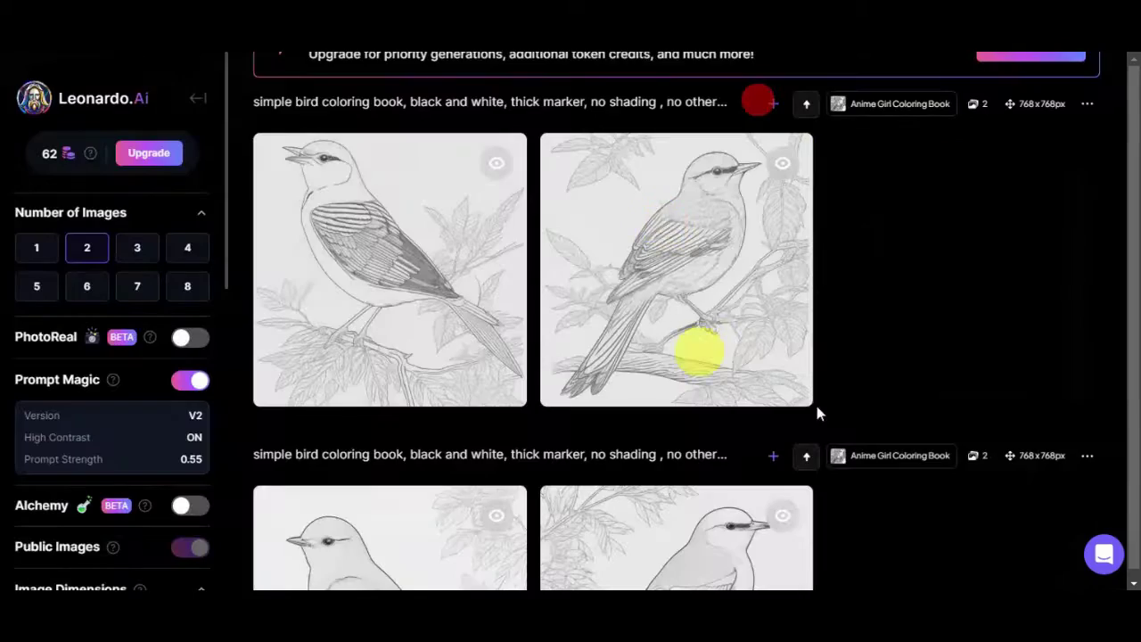
Step: Delete 'no shading' from the prompt and generate new bird pages
scroll(303, 169, up, 4)
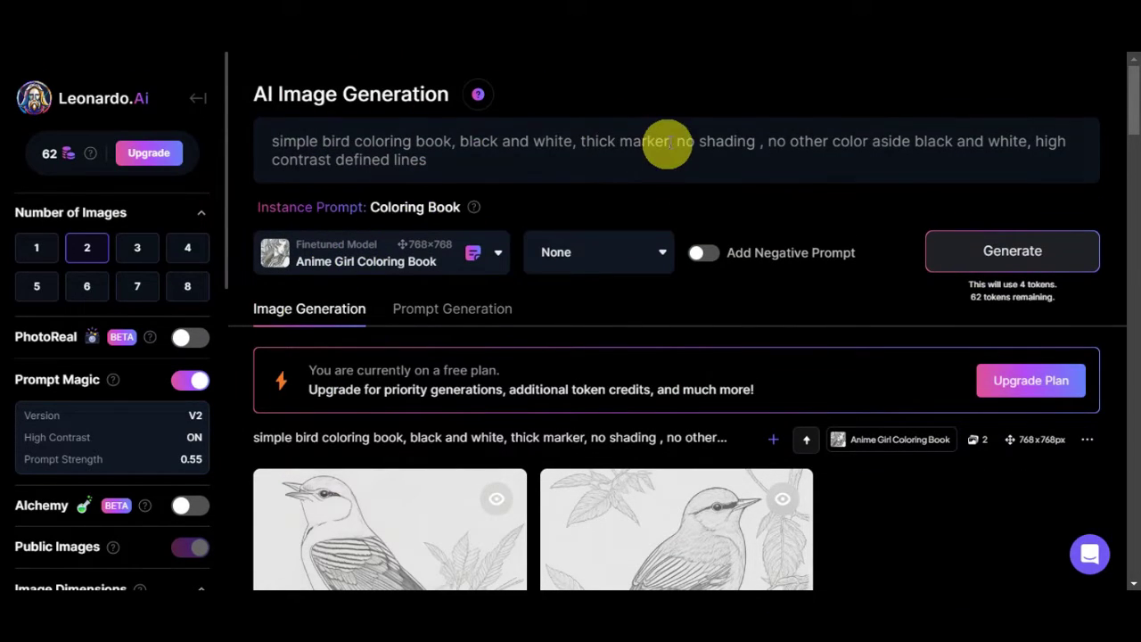
drag(677, 141, 753, 142)
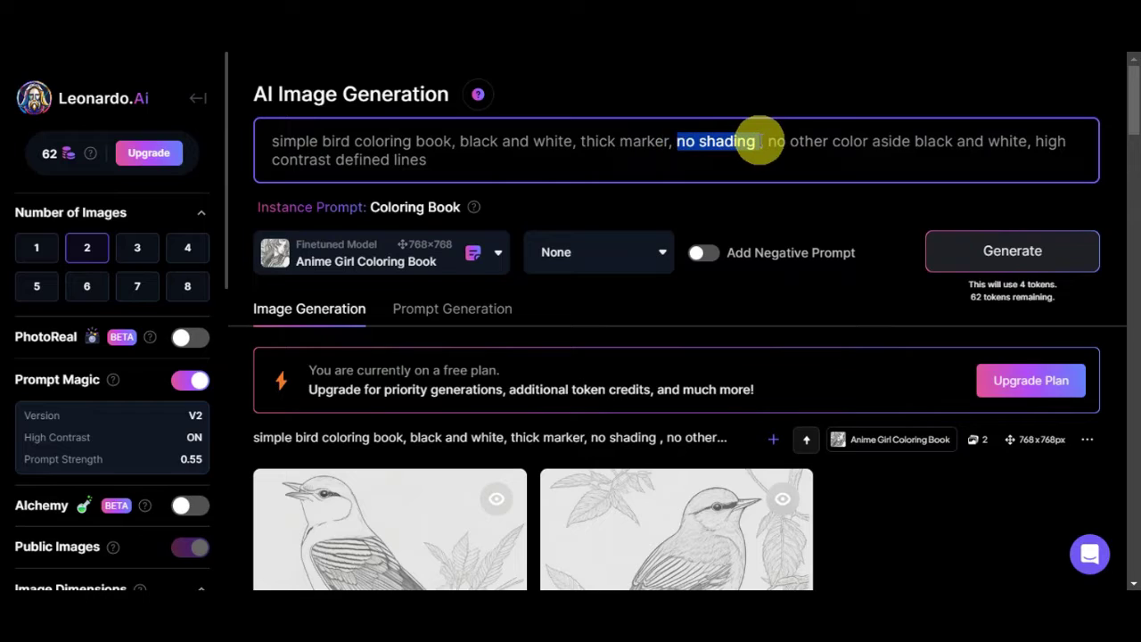
key(BackSpace)
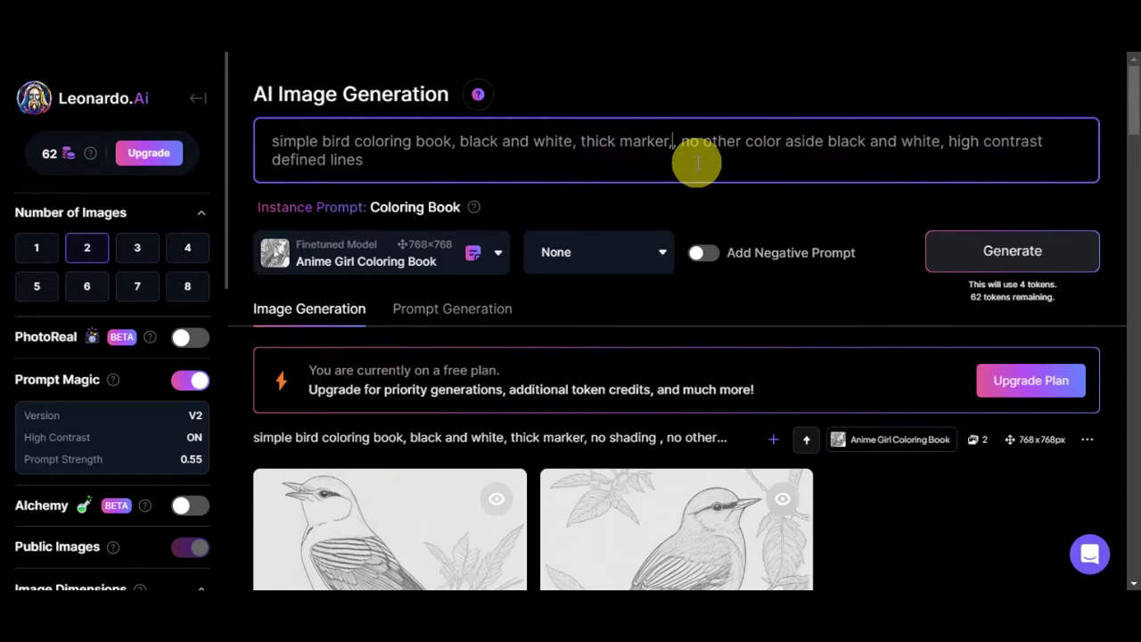
key(BackSpace)
key(BackSpace)
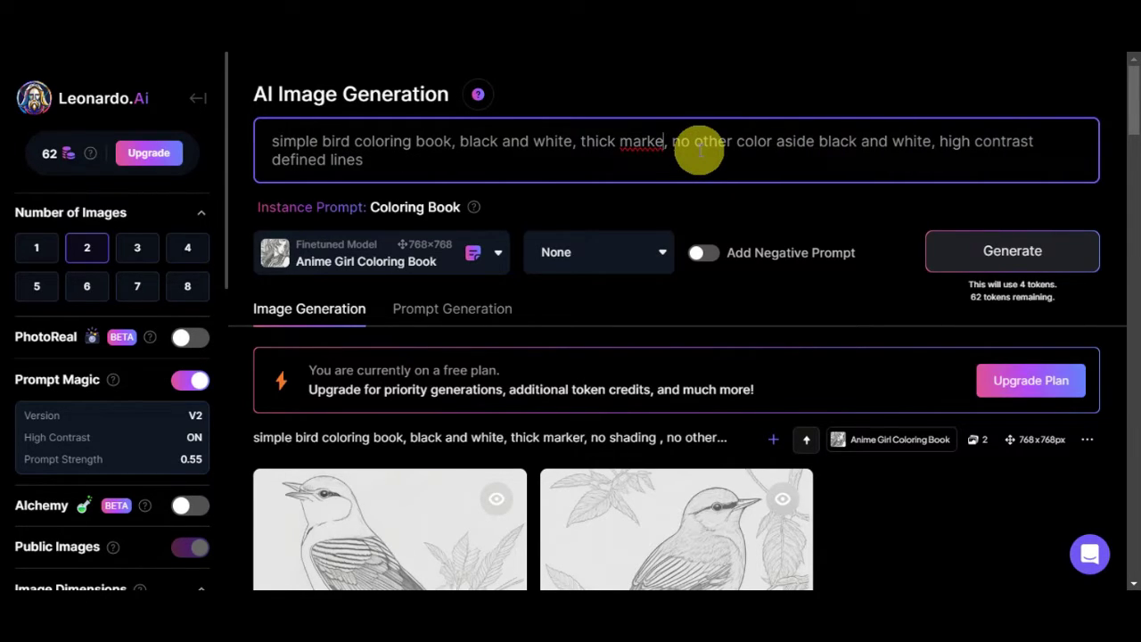
text(r)
click(955, 251)
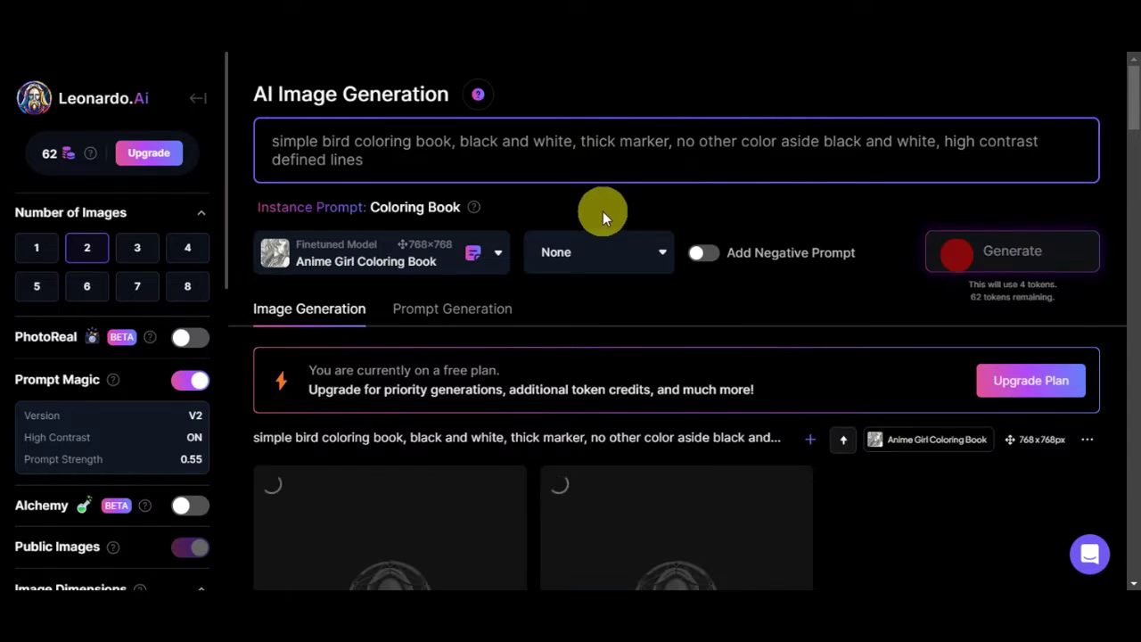
scroll(610, 250, down, 2)
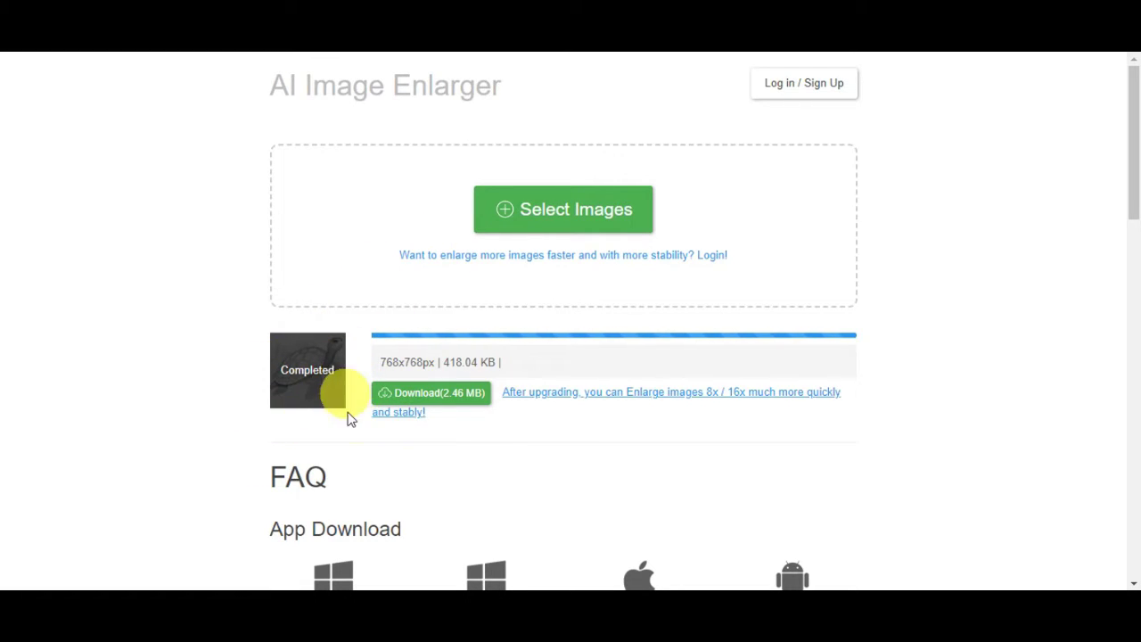
Step: Download the 2.46 MB 4x turtle enlargement from bigjpg
click(446, 393)
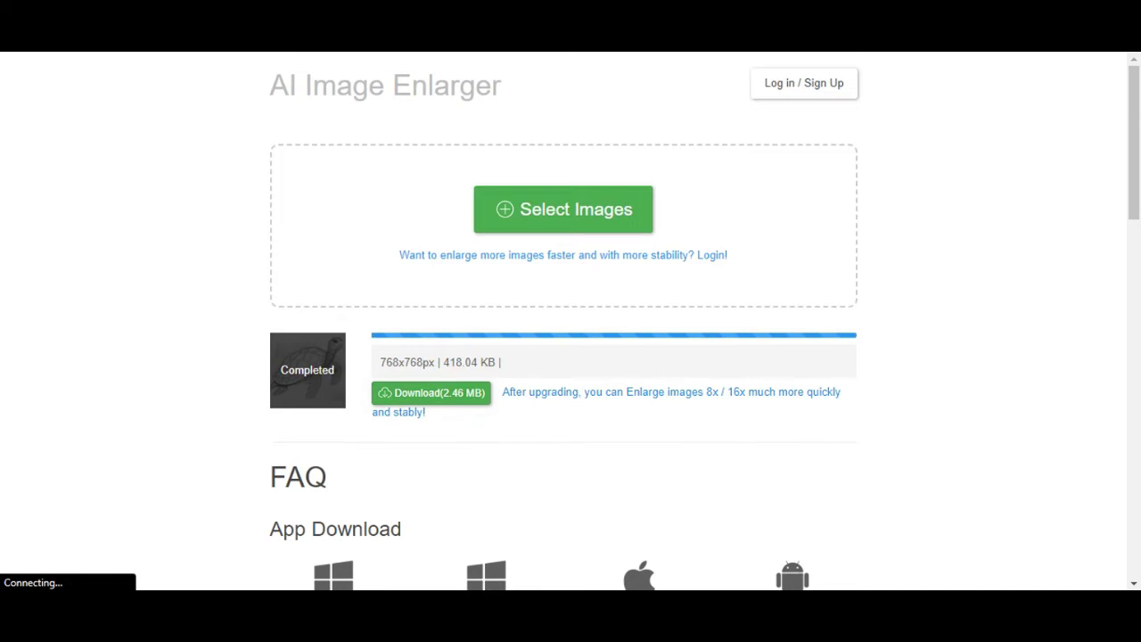